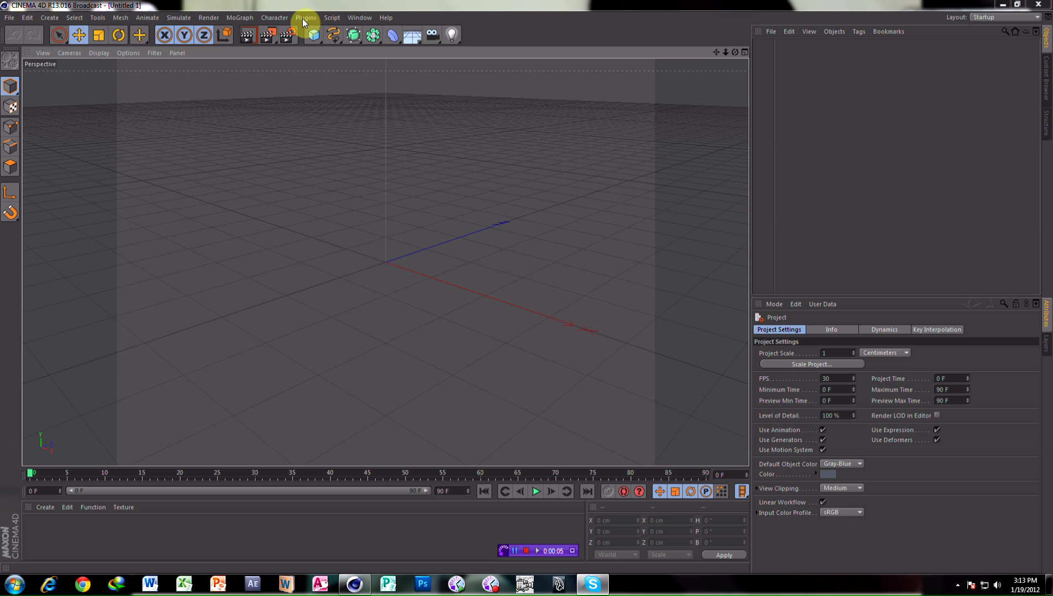
- Add a sphere primitive and raise its segment count to 80
{"action": "left_click", "coordinate": [313, 35]}
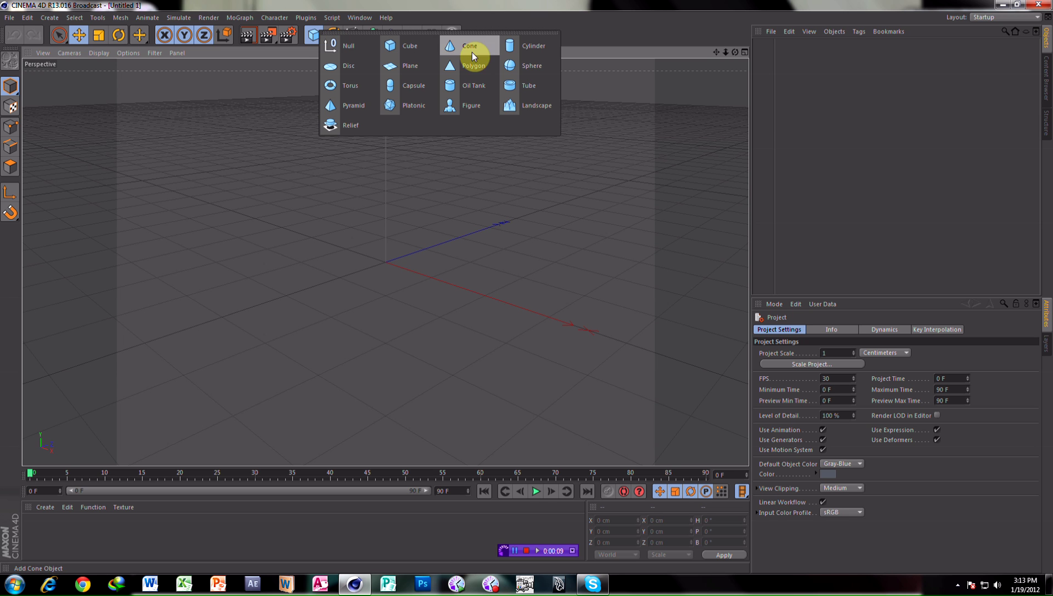
{"action": "left_click", "coordinate": [526, 64]}
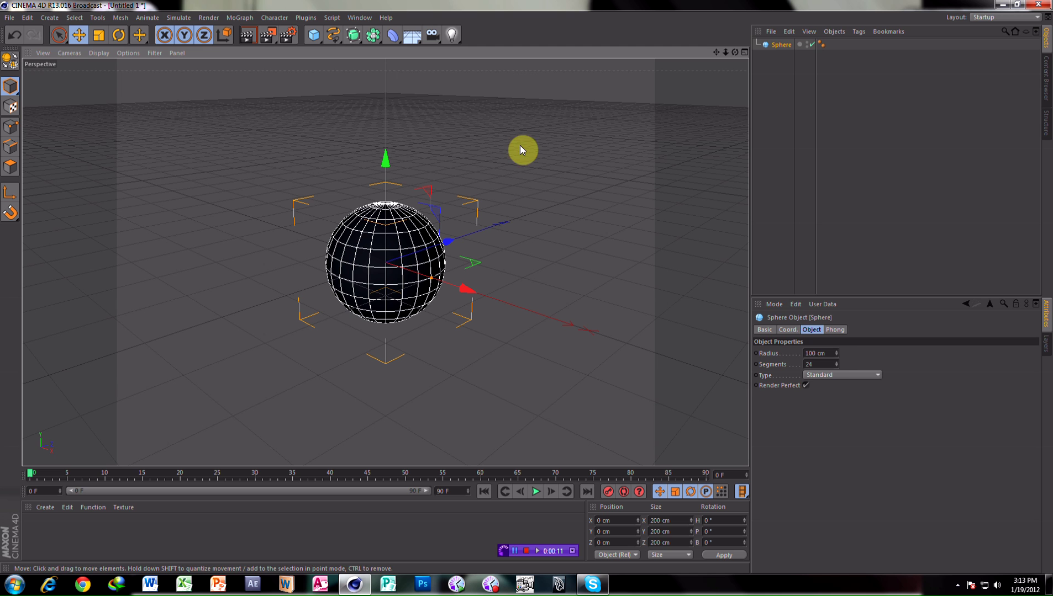
{"action": "double_click", "coordinate": [823, 354]}
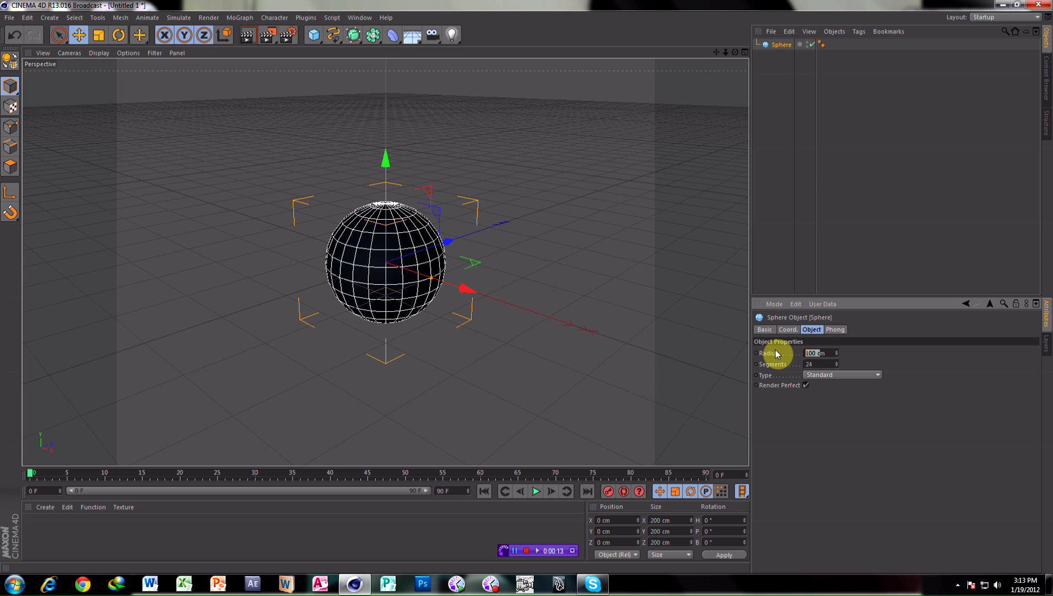
{"action": "double_click", "coordinate": [823, 364]}
{"action": "key", "text": "Return"}
- Add a Taper deformer and nest it under the Sphere in the Object Manager
{"action": "left_click", "coordinate": [586, 357]}
{"action": "left_click", "coordinate": [439, 243]}
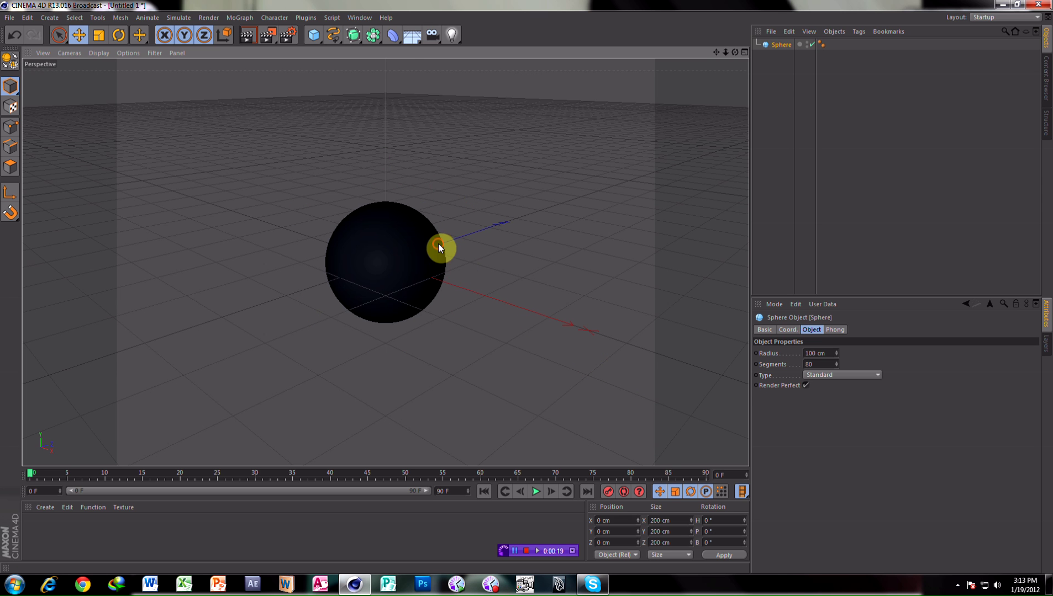
{"action": "left_click_drag", "start_coordinate": [389, 37], "coordinate": [670, 49]}
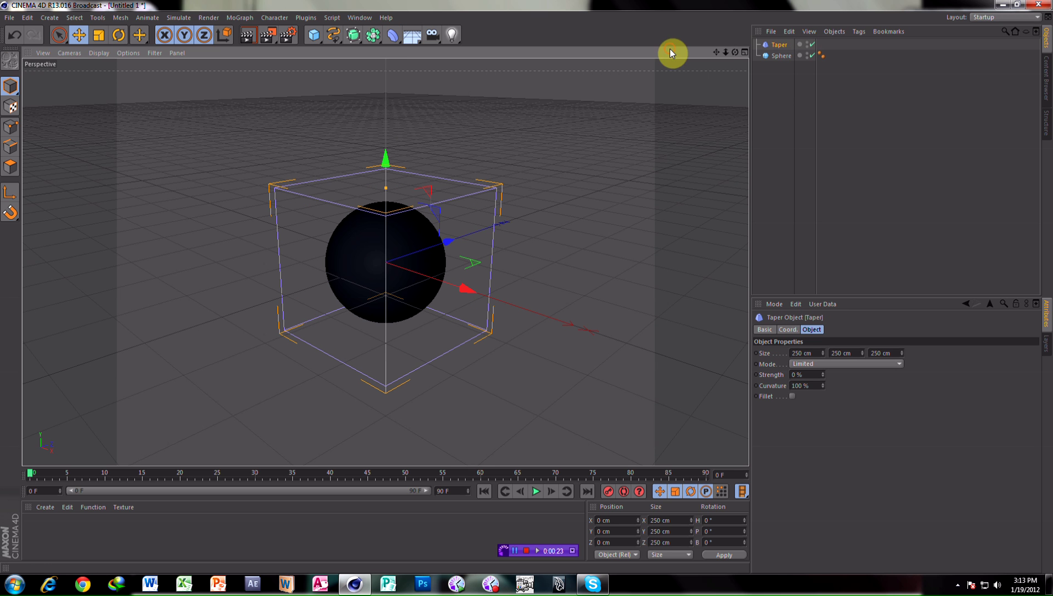
{"action": "mouse_move", "coordinate": [780, 45]}
{"action": "left_mouse_down"}
{"action": "mouse_move", "coordinate": [789, 71]}
{"action": "mouse_move", "coordinate": [787, 59]}
{"action": "mouse_move", "coordinate": [777, 63]}
{"action": "left_mouse_up"}
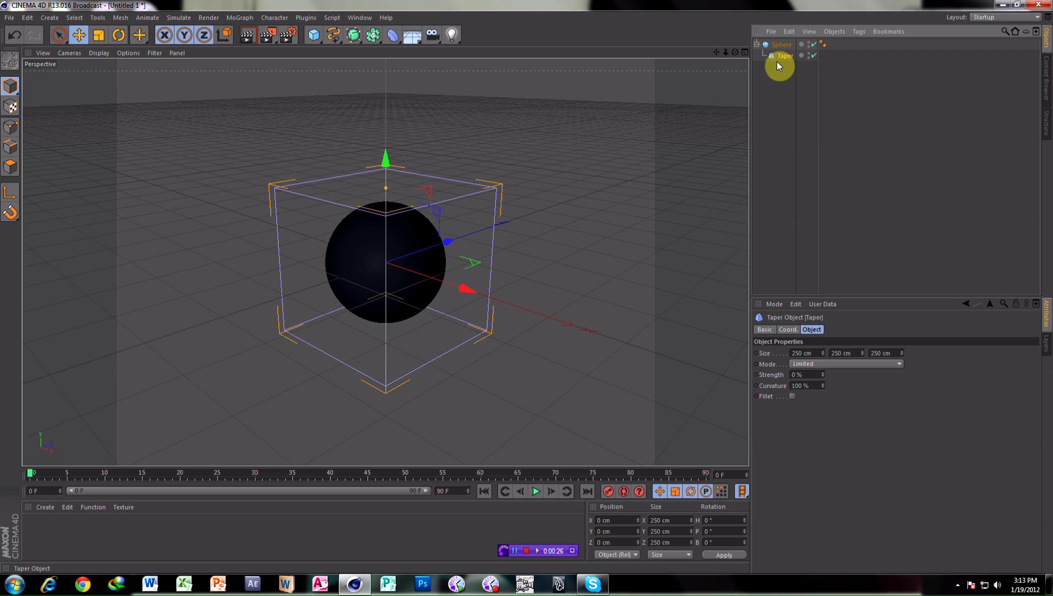
- Create a new material with a red colour of 184, 30, 30
{"action": "left_click", "coordinate": [47, 508]}
{"action": "left_click", "coordinate": [82, 414]}
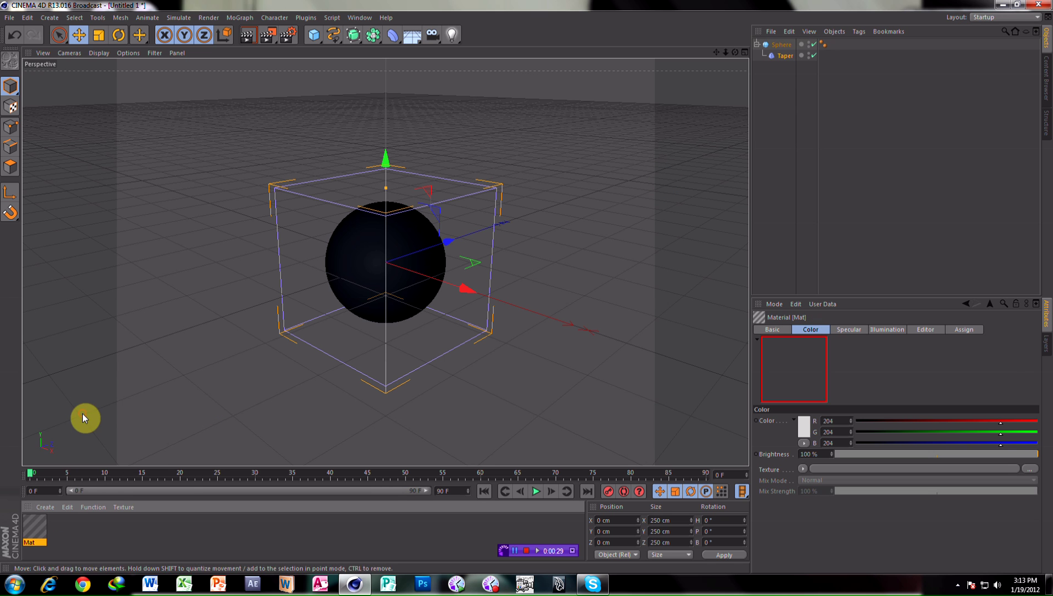
{"action": "double_click", "coordinate": [33, 527]}
{"action": "left_click", "coordinate": [291, 136]}
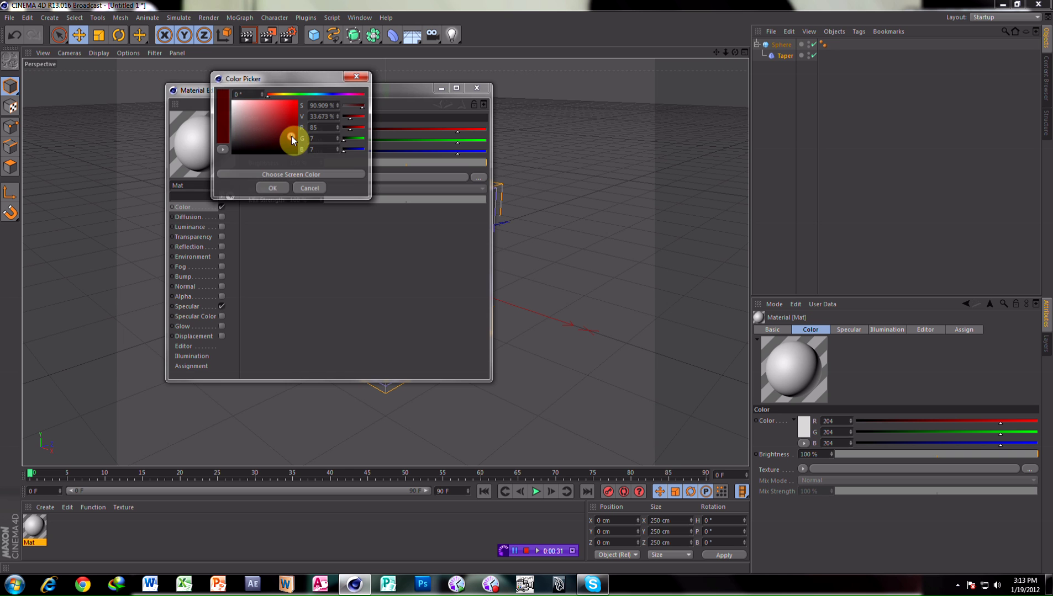
{"action": "left_click", "coordinate": [291, 136]}
{"action": "left_click", "coordinate": [286, 115]}
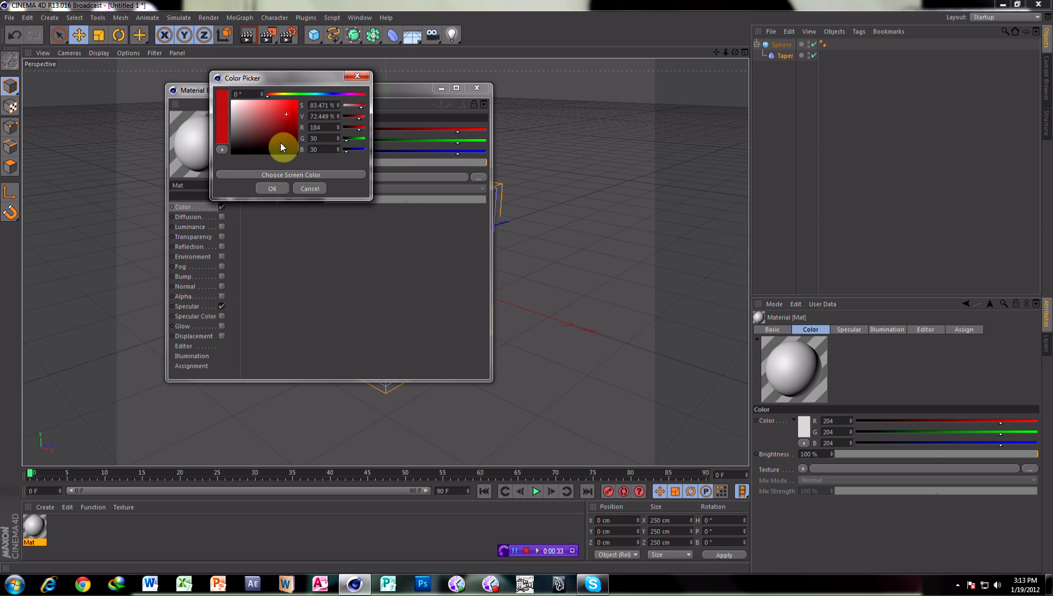
{"action": "left_click", "coordinate": [276, 189]}
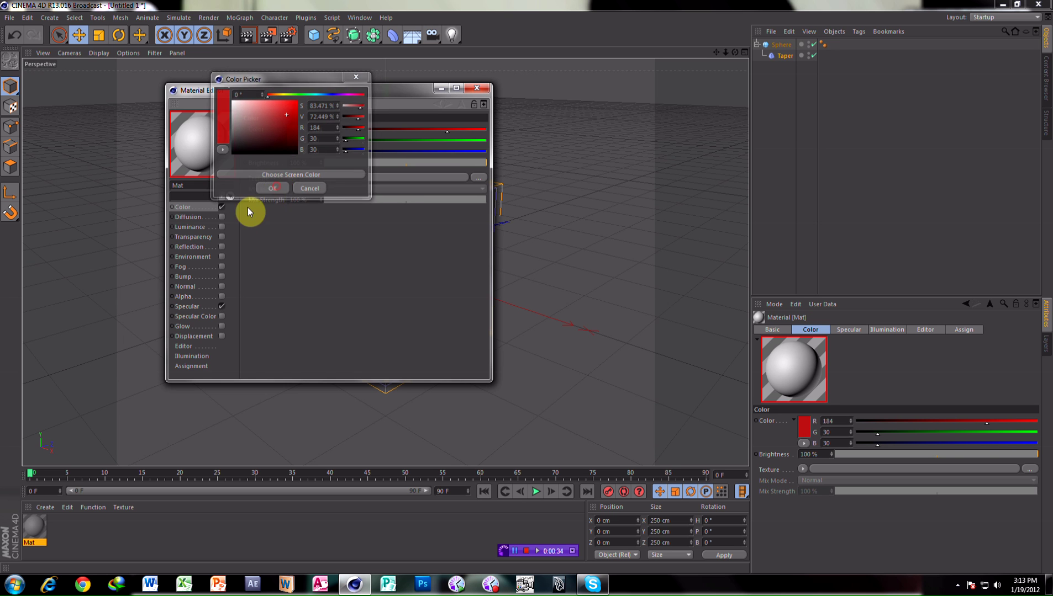
- Enable the material's reflection at 44% and apply it to the sphere
{"action": "left_click", "coordinate": [208, 248]}
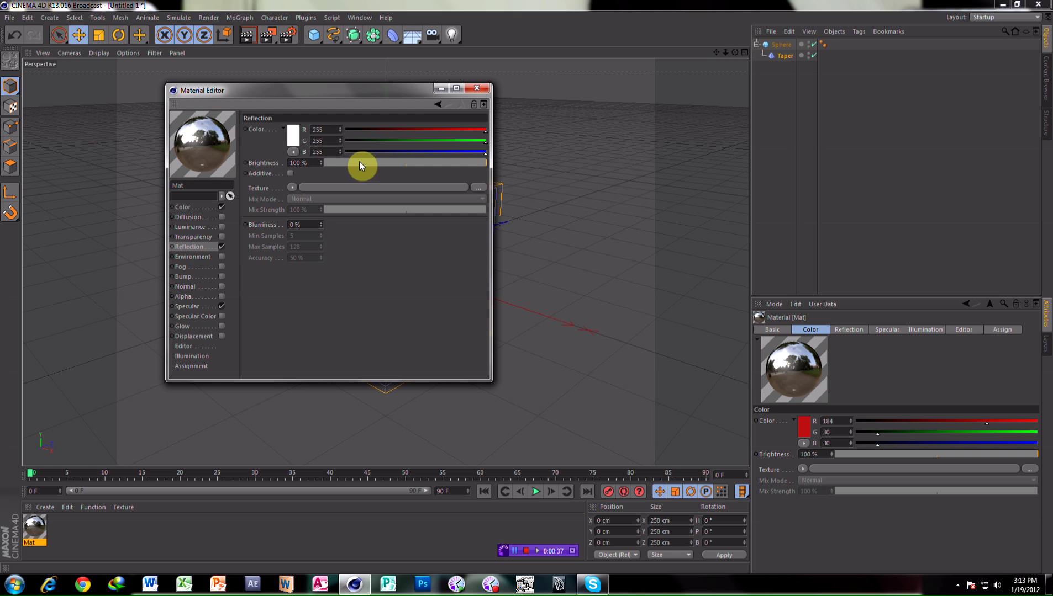
{"action": "left_click_drag", "start_coordinate": [360, 163], "coordinate": [396, 163]}
{"action": "left_click", "coordinate": [483, 90]}
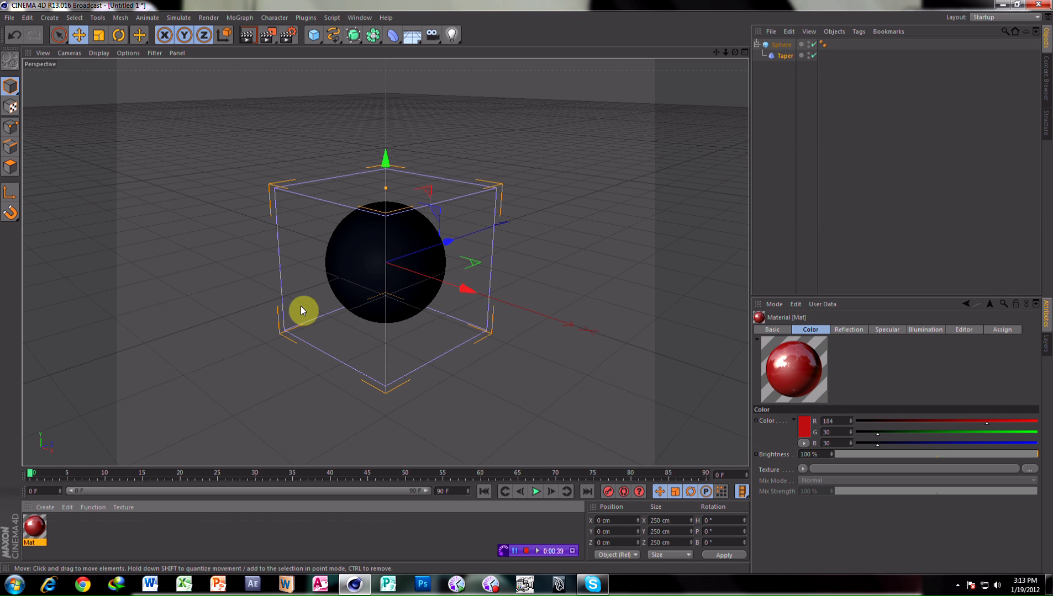
{"action": "left_click_drag", "start_coordinate": [47, 514], "coordinate": [781, 46]}
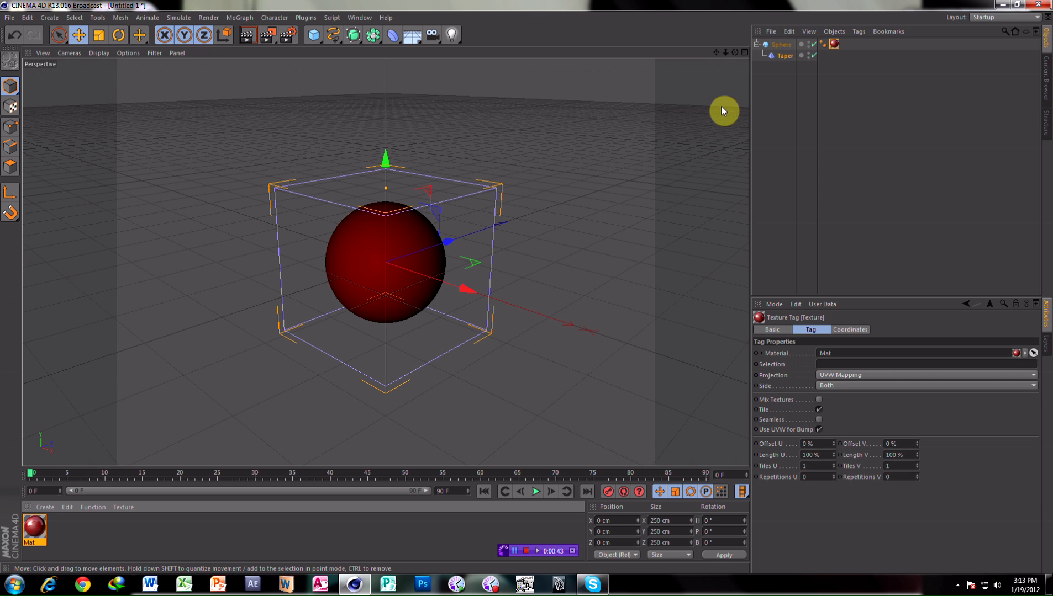
{"action": "left_click", "coordinate": [597, 263]}
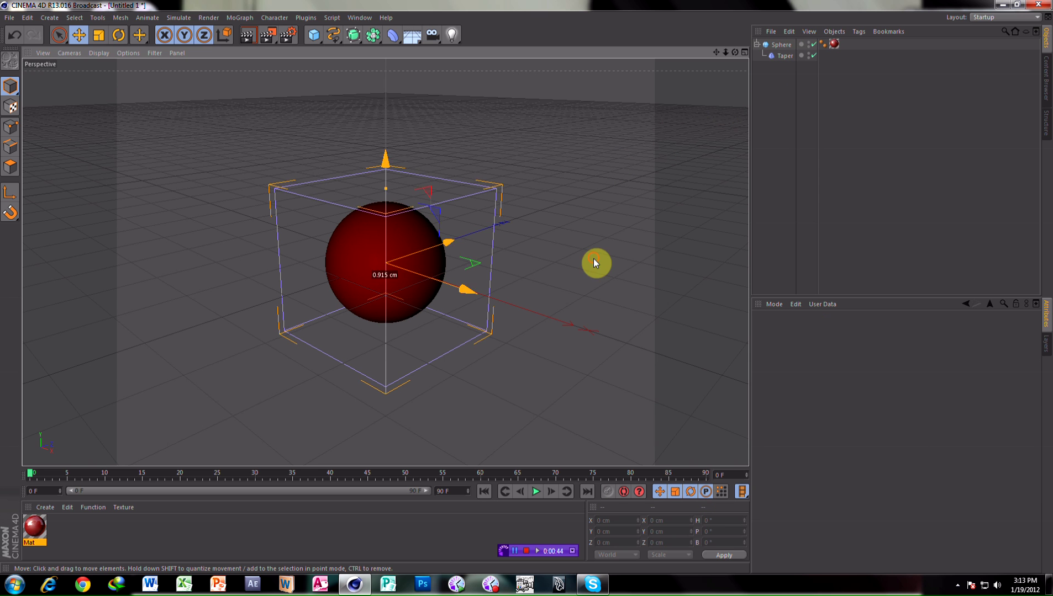
- Rotate the Taper deformer 180° on B and set its strength to 80%
{"action": "left_click", "coordinate": [493, 231]}
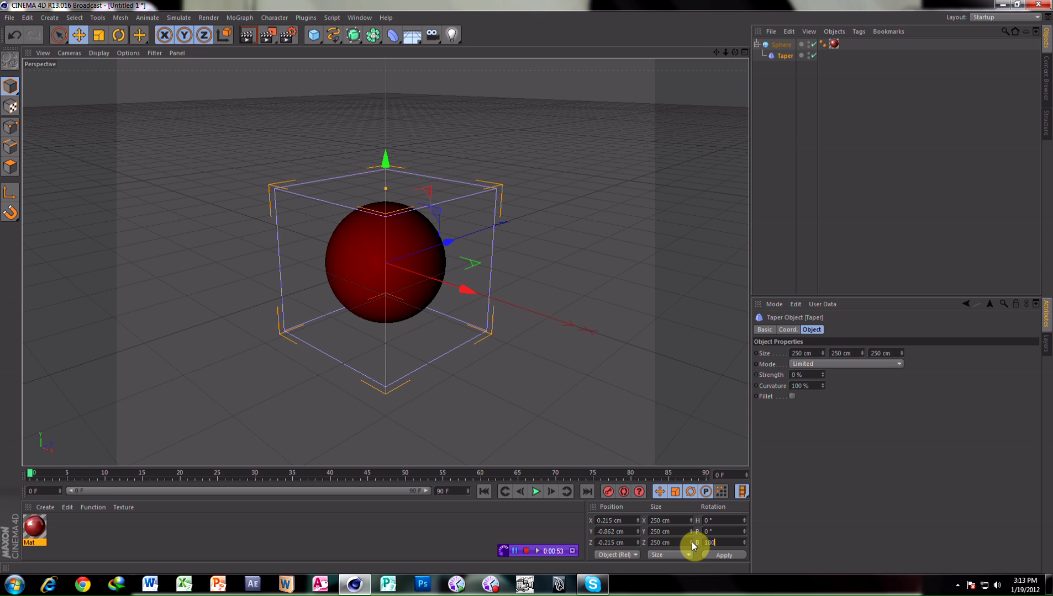
{"action": "key", "text": "Return"}
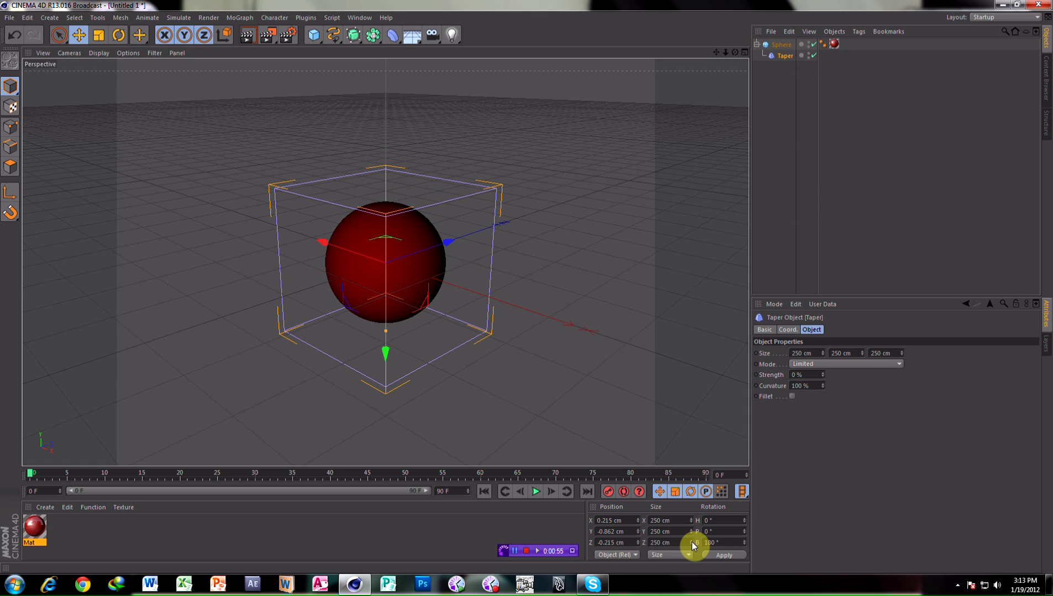
{"action": "left_click", "coordinate": [822, 373]}
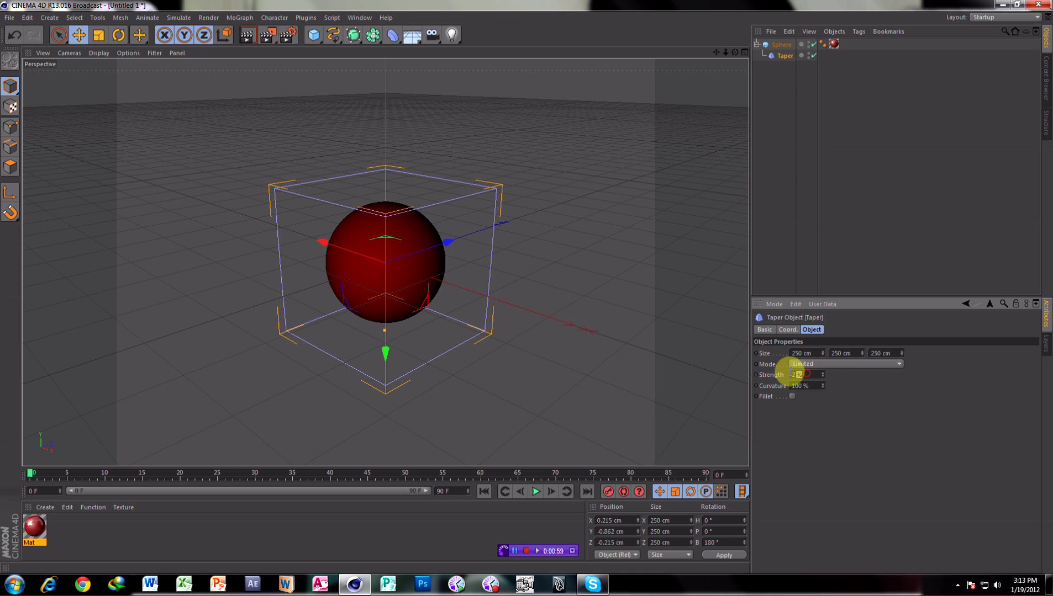
{"action": "key", "text": "Return"}
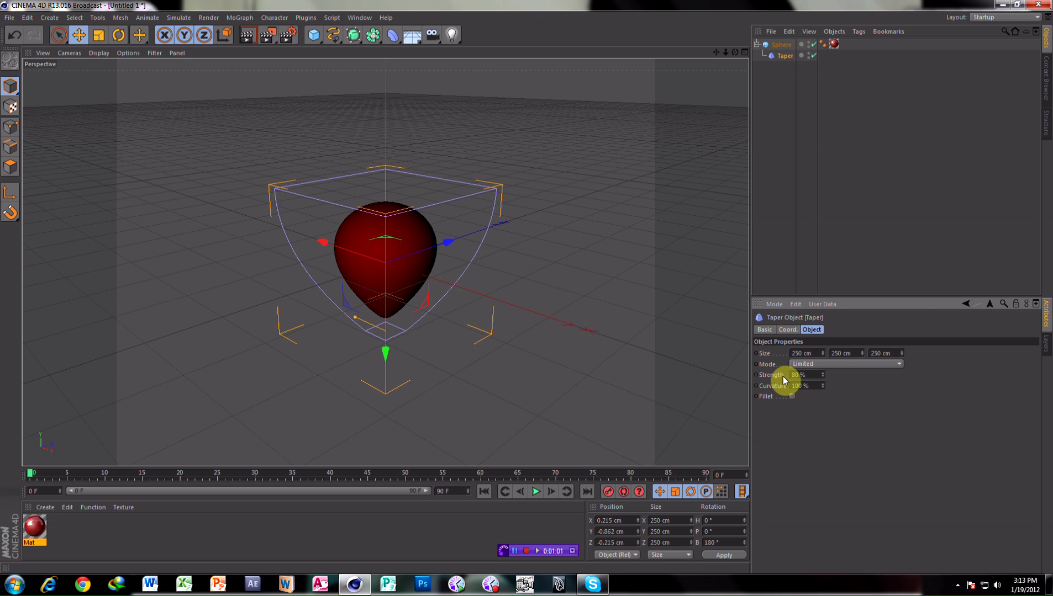
{"action": "left_click", "coordinate": [790, 45]}
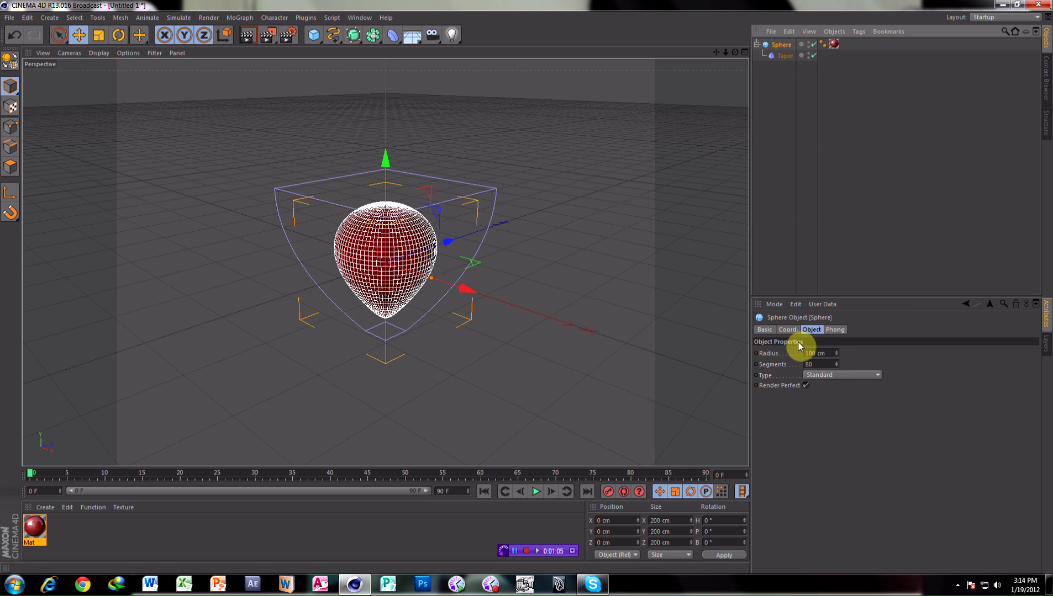
- Stretch the sphere vertically, scale it up to about 119%, and make it editable
{"action": "left_click", "coordinate": [789, 330]}
{"action": "mouse_move", "coordinate": [866, 364]}
{"action": "left_mouse_down"}
{"action": "mouse_move", "coordinate": [866, 320]}
{"action": "mouse_move", "coordinate": [866, 351]}
{"action": "left_mouse_up"}
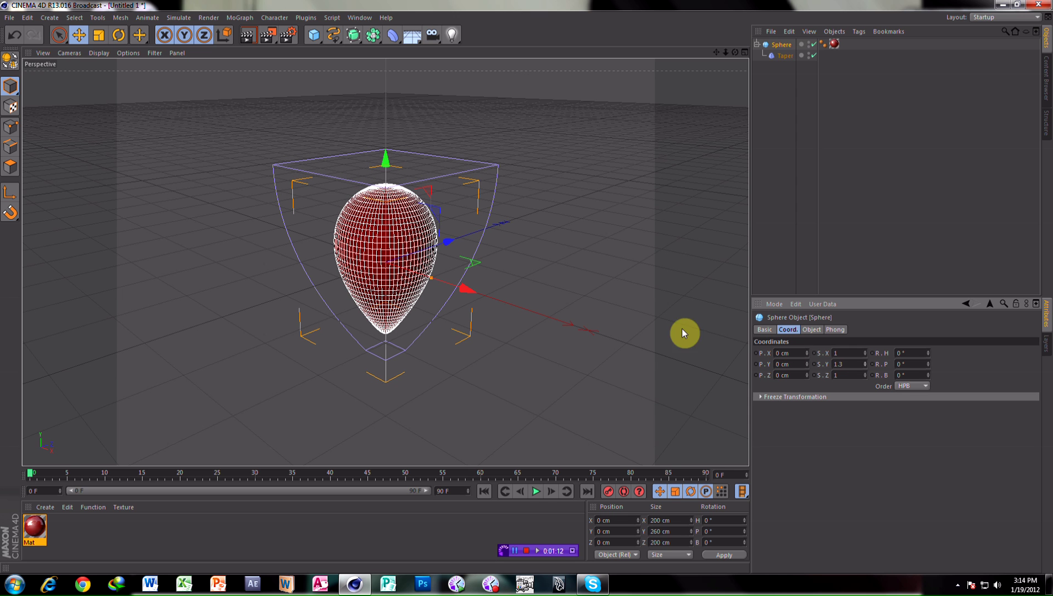
{"action": "left_click", "coordinate": [781, 56]}
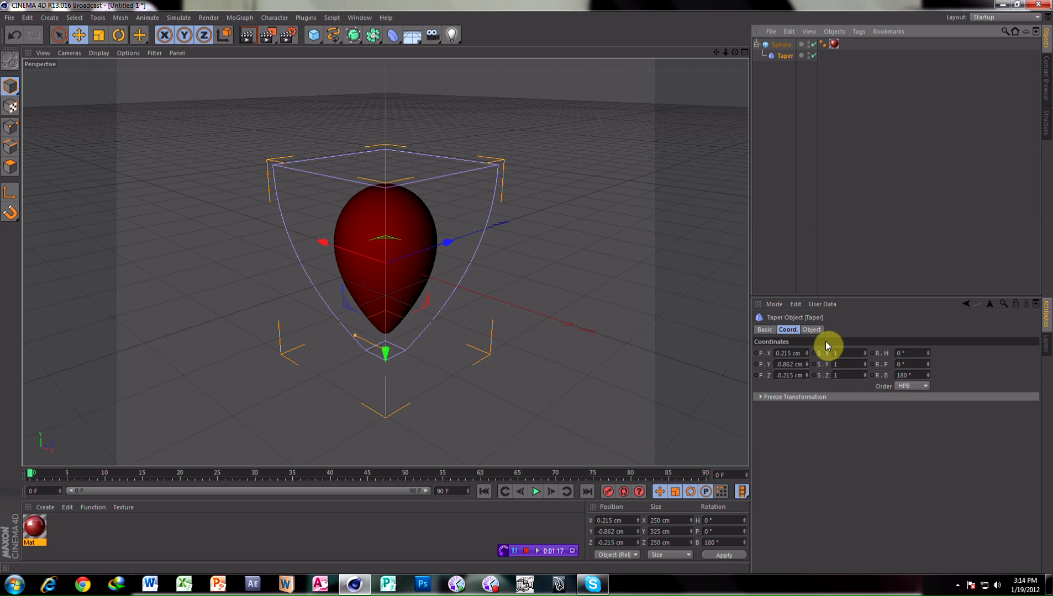
{"action": "left_click", "coordinate": [812, 330]}
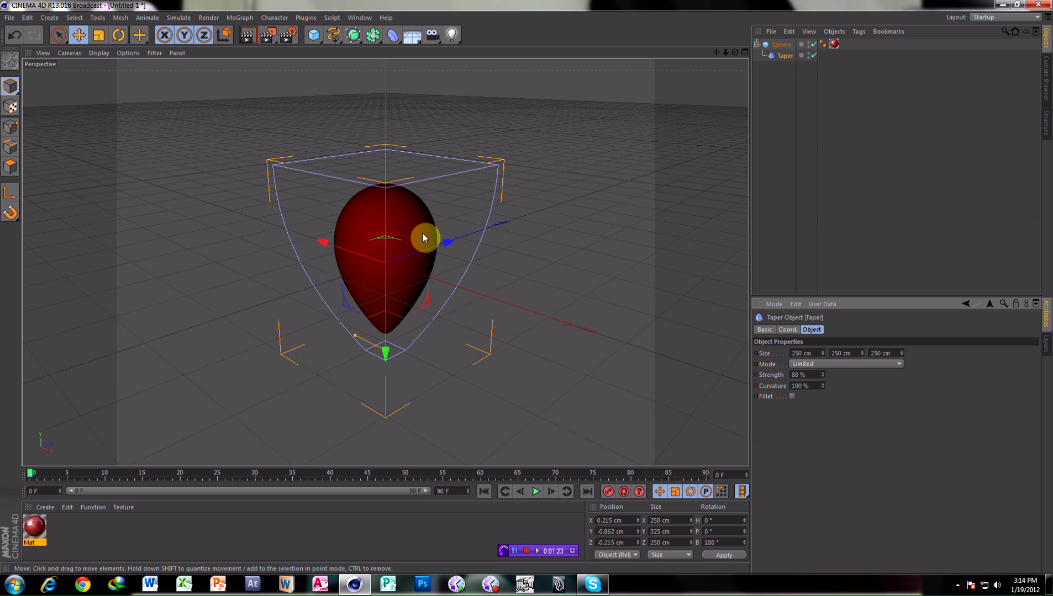
{"action": "left_click", "coordinate": [781, 46]}
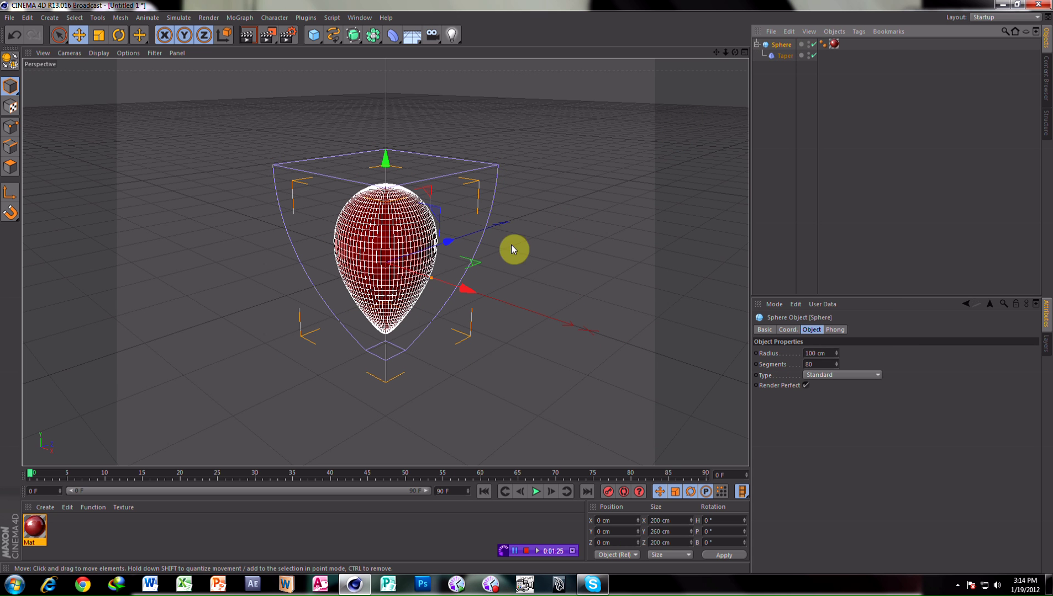
{"action": "left_click", "coordinate": [98, 37]}
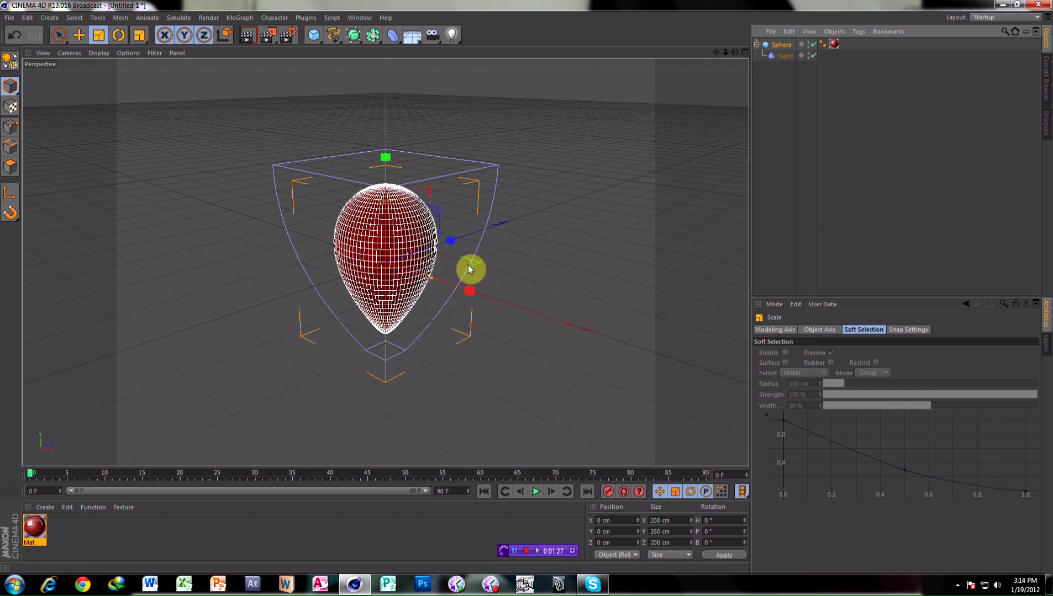
{"action": "left_click_drag", "start_coordinate": [469, 289], "coordinate": [491, 307]}
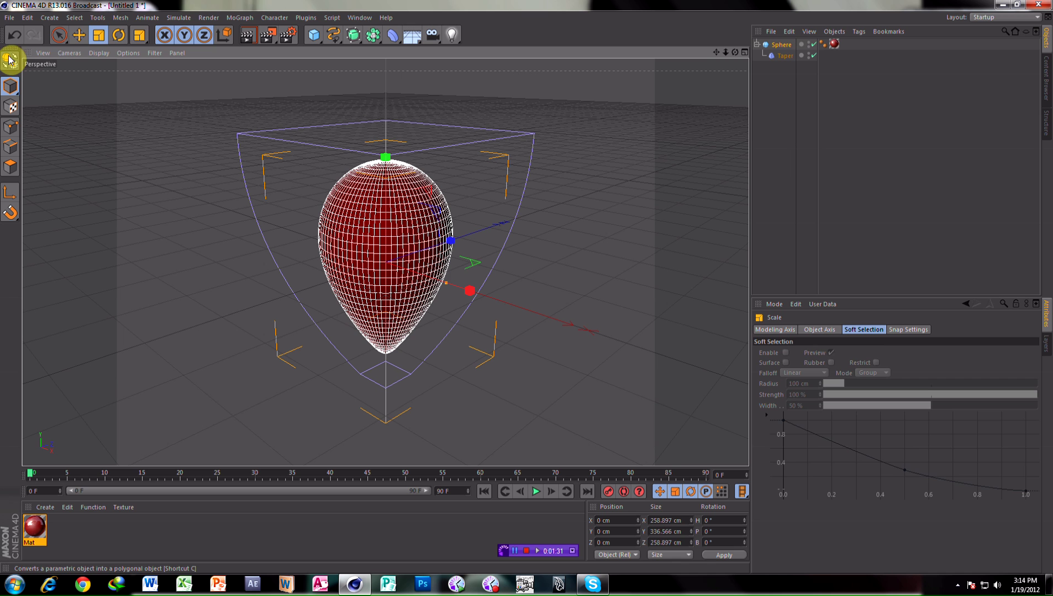
{"action": "left_click", "coordinate": [10, 60]}
- Raise the Taper strength to 83% and clear the selection
{"action": "left_click", "coordinate": [58, 35]}
{"action": "left_click", "coordinate": [108, 176]}
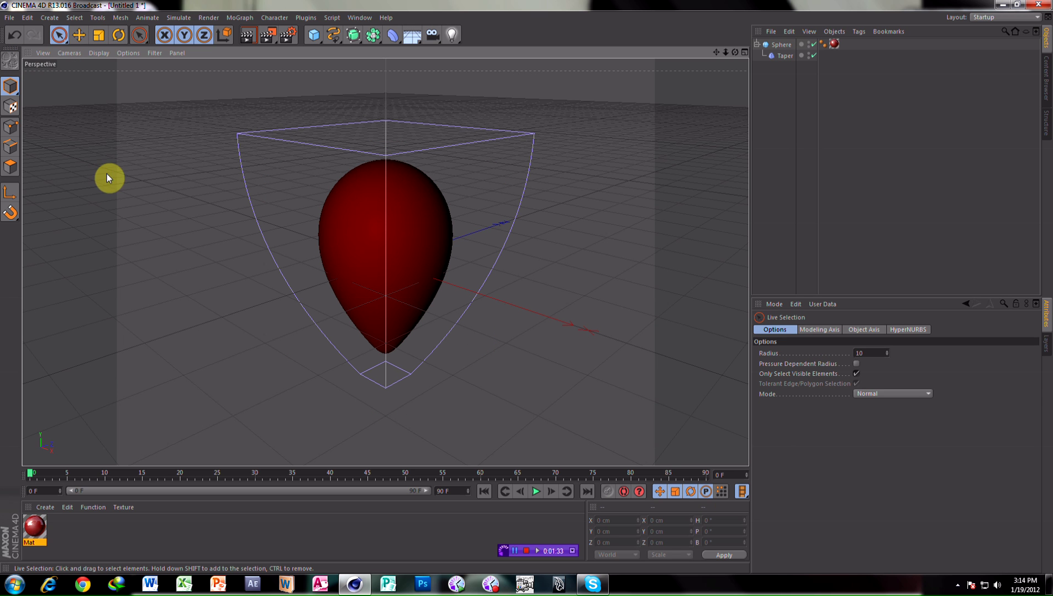
{"action": "left_click", "coordinate": [483, 288]}
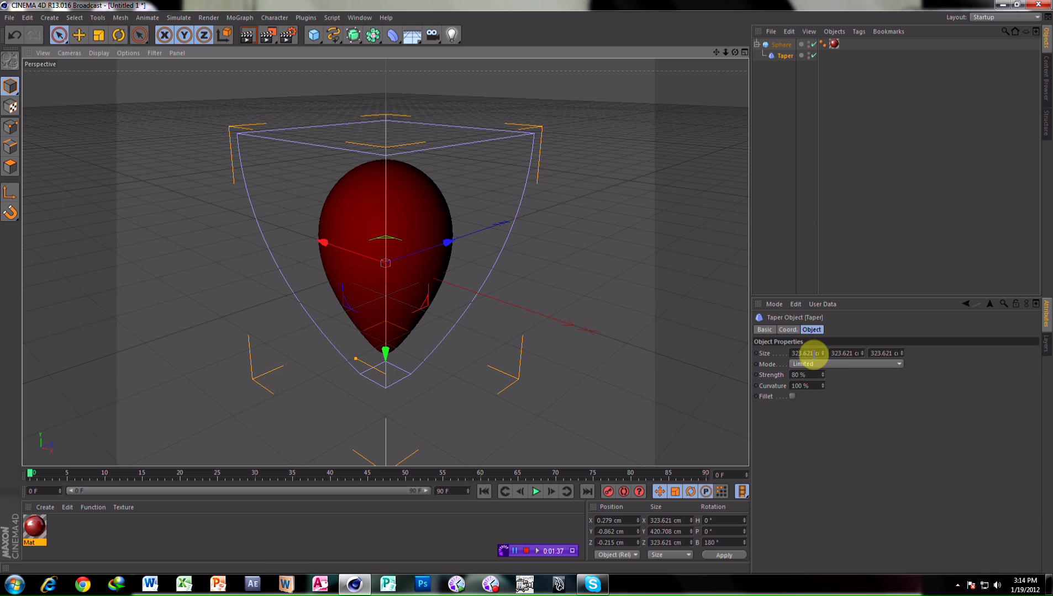
{"action": "left_click", "coordinate": [822, 374]}
{"action": "left_click", "coordinate": [822, 373]}
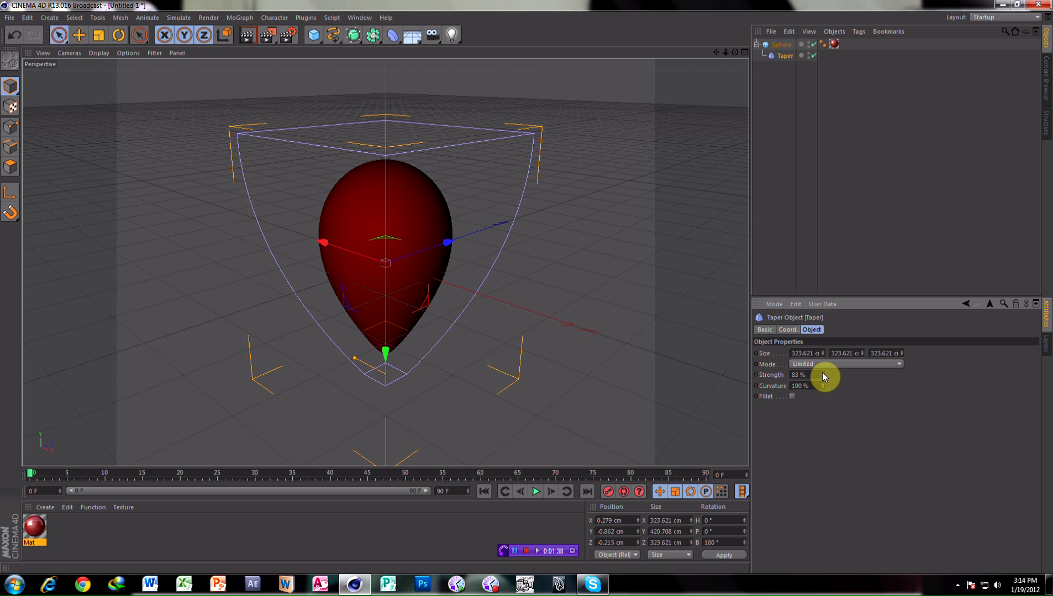
{"action": "left_click", "coordinate": [616, 298]}
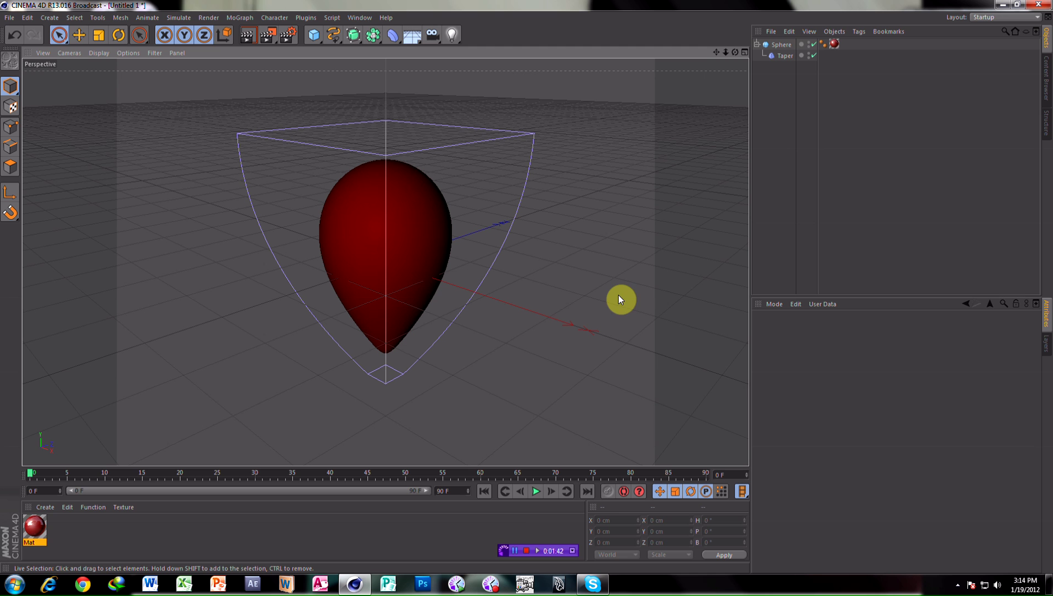
- Add a cone below the balloon and shrink it to about 32 cm
{"action": "left_click", "coordinate": [317, 38]}
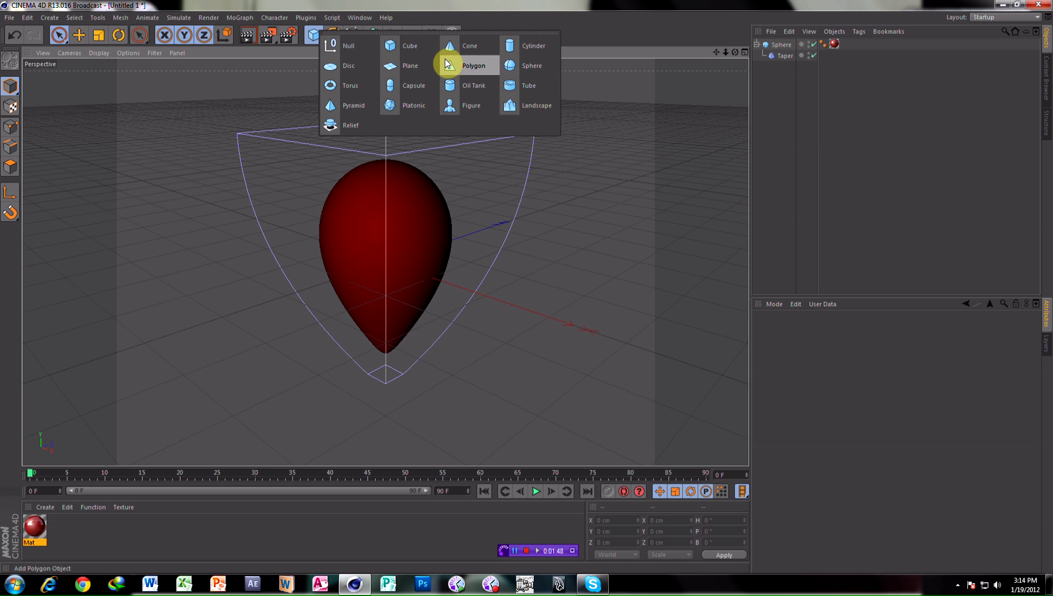
{"action": "left_click", "coordinate": [476, 44]}
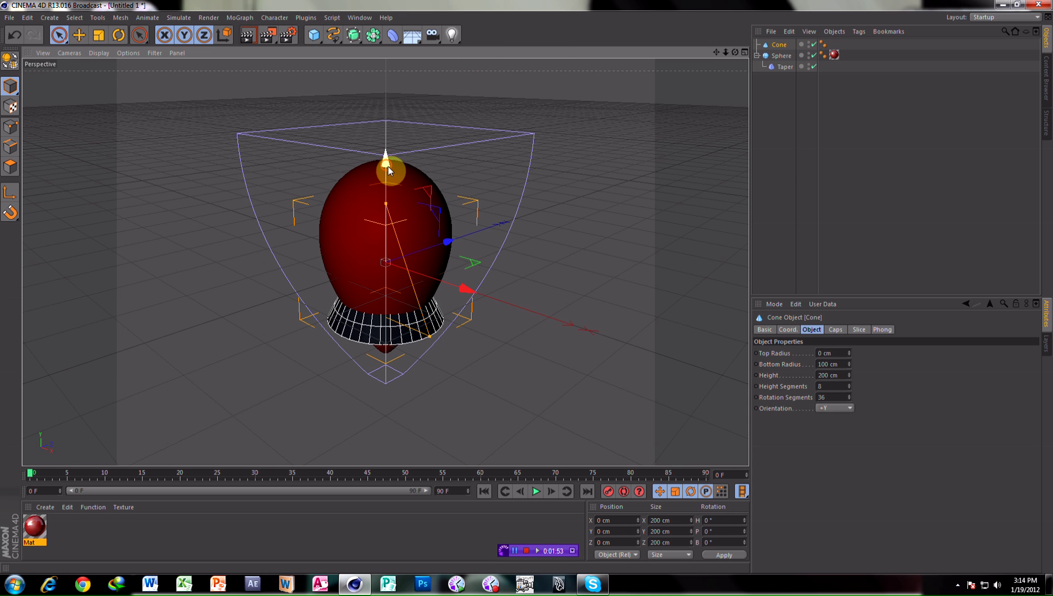
{"action": "left_click_drag", "start_coordinate": [390, 174], "coordinate": [399, 276]}
{"action": "left_click", "coordinate": [99, 36]}
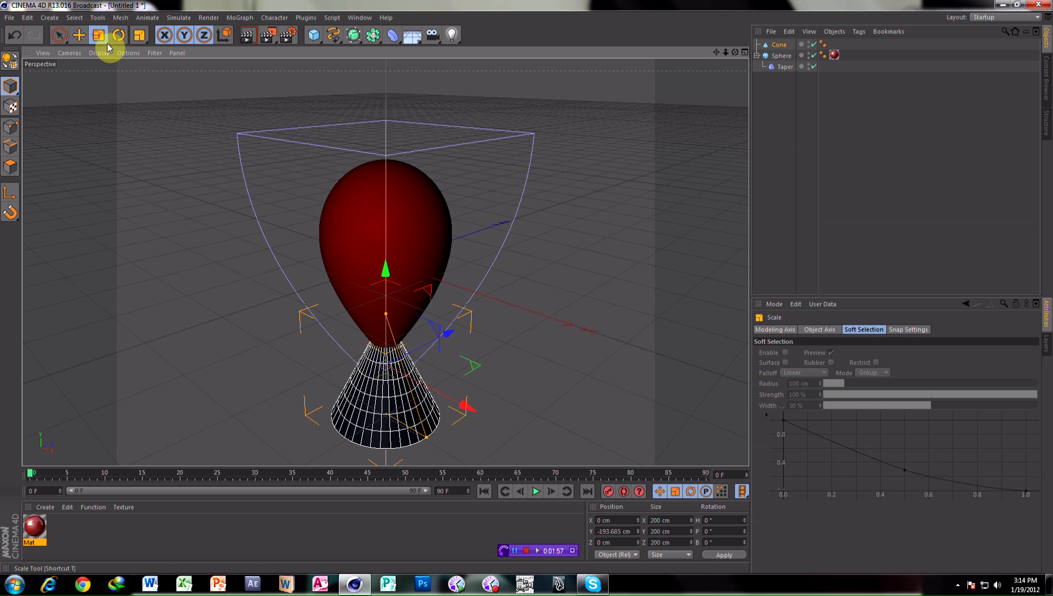
{"action": "left_click_drag", "start_coordinate": [468, 411], "coordinate": [402, 384]}
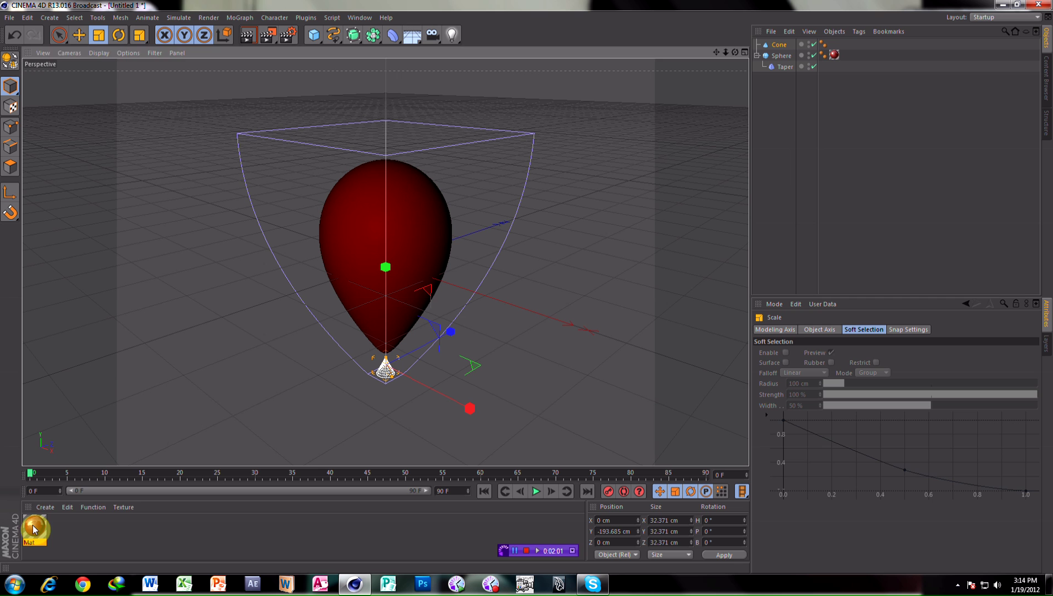
- Apply the red Mat material to the cone and raise it to the balloon's tip
{"action": "left_click_drag", "start_coordinate": [34, 528], "coordinate": [784, 75]}
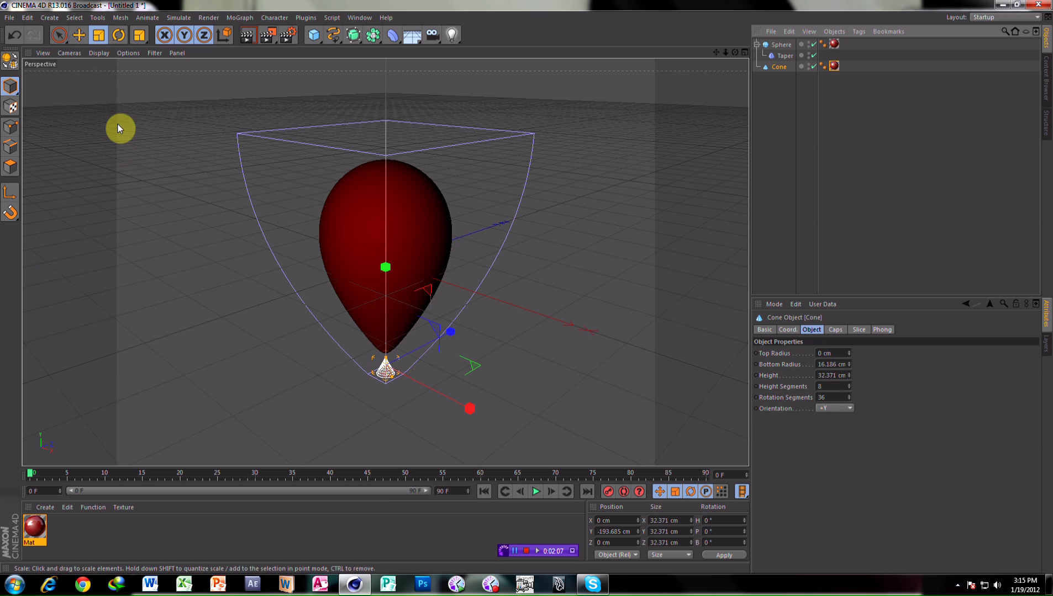
{"action": "key", "text": "e"}
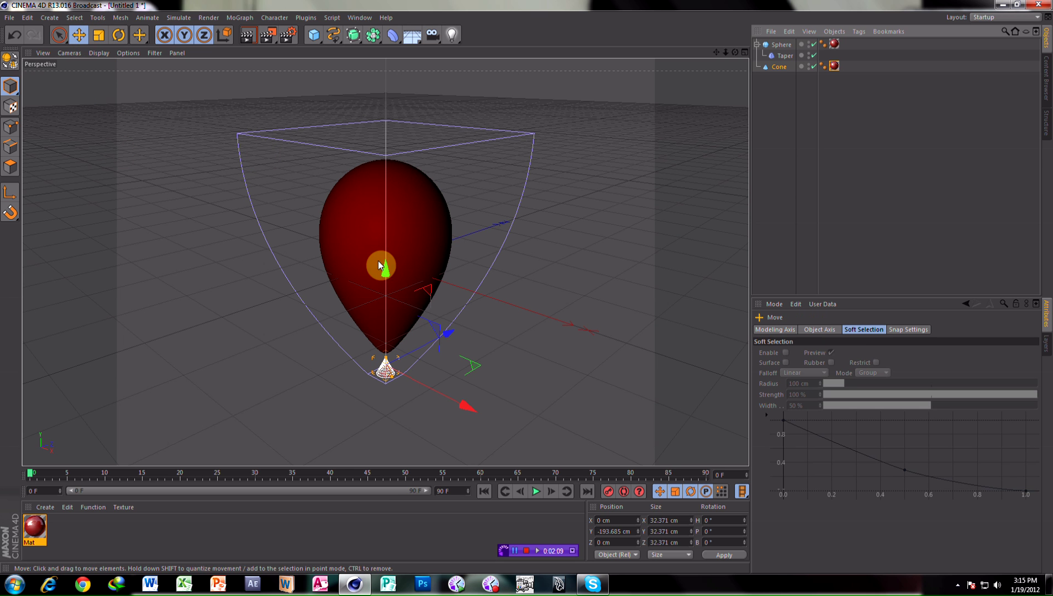
{"action": "left_click_drag", "start_coordinate": [387, 269], "coordinate": [388, 252]}
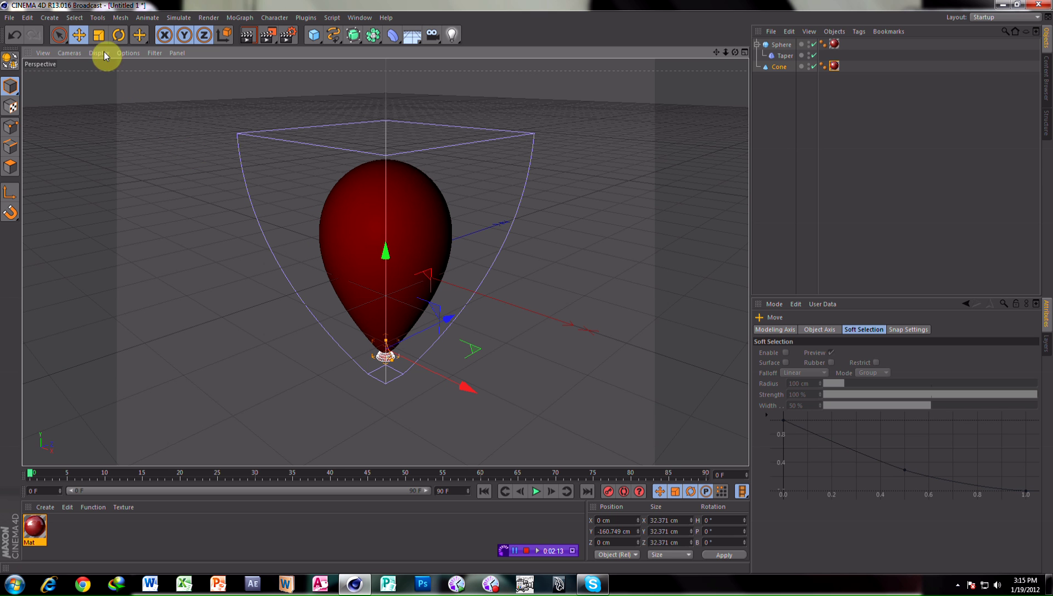
{"action": "left_click", "coordinate": [586, 382]}
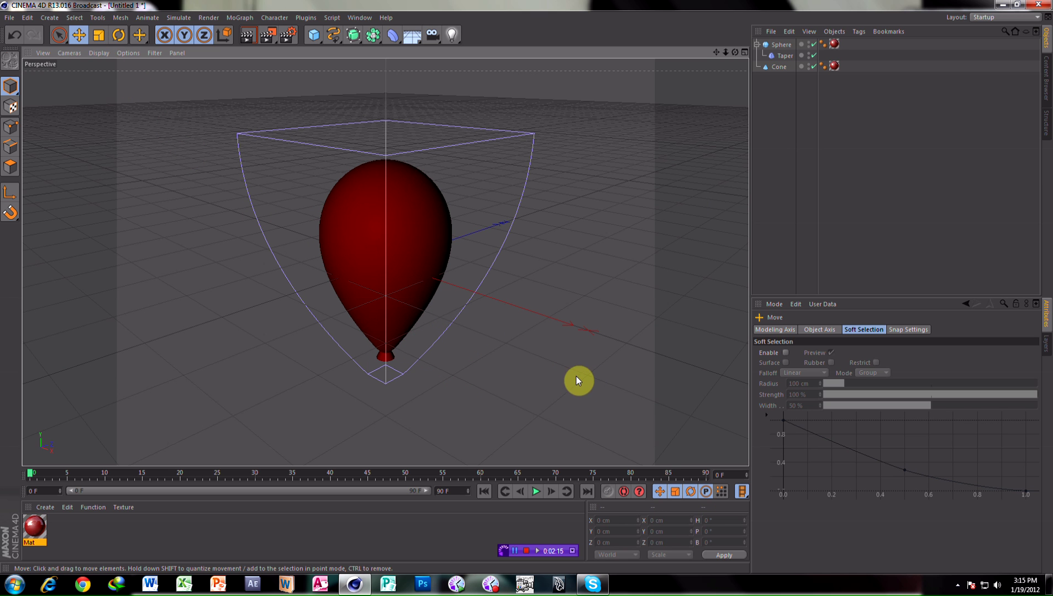
{"action": "mouse_move", "coordinate": [735, 52]}
{"action": "left_mouse_down"}
{"action": "mouse_move", "coordinate": [739, 127]}
{"action": "mouse_move", "coordinate": [738, 72]}
{"action": "left_mouse_up"}
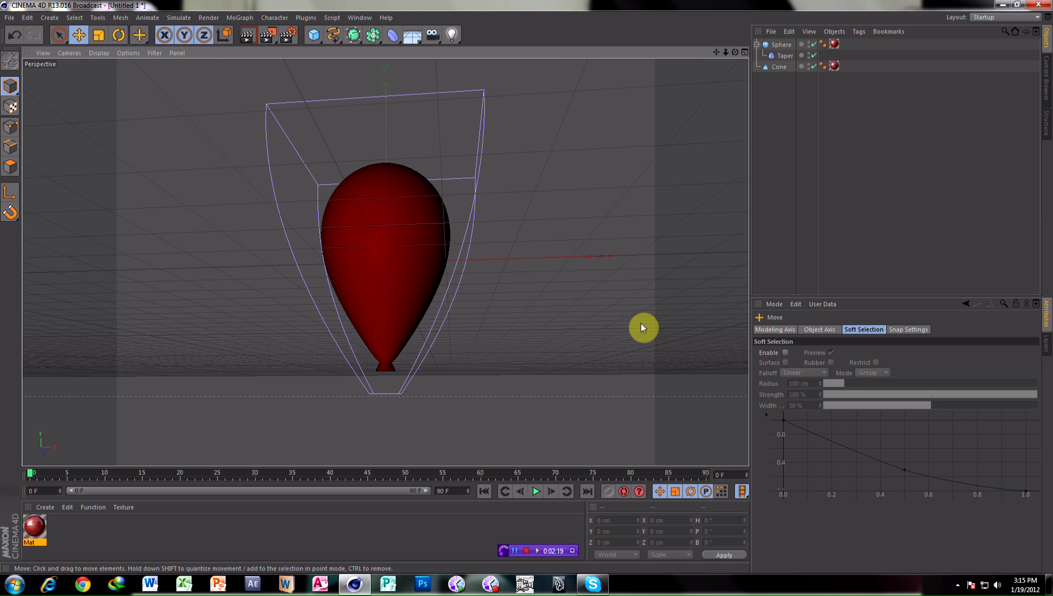
- Add a torus below the balloon, give it the red Mat material, and shrink it to about 45 cm
{"action": "left_click", "coordinate": [313, 40]}
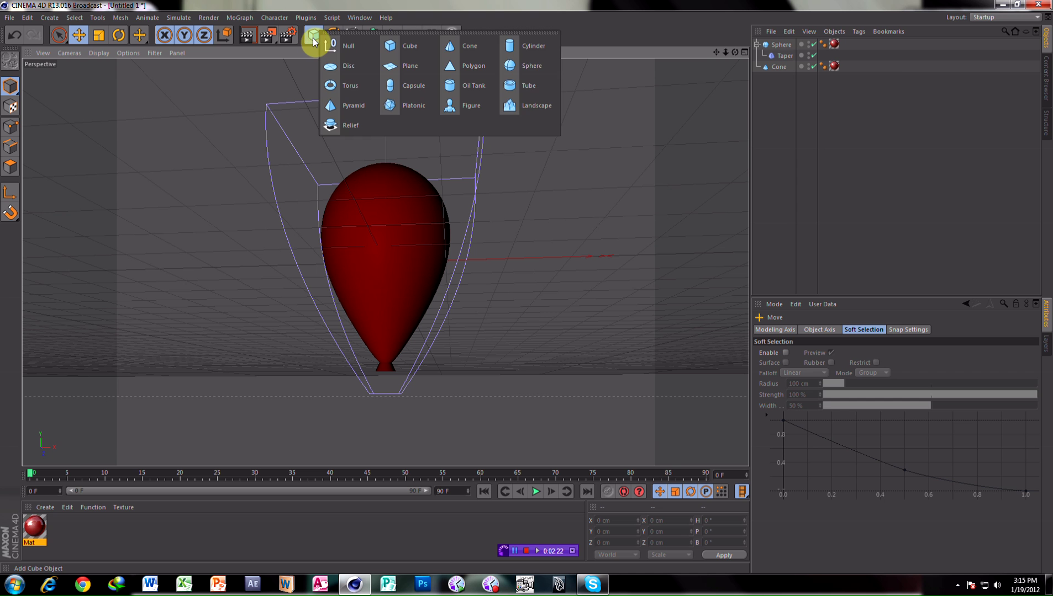
{"action": "left_click", "coordinate": [342, 84]}
{"action": "left_click_drag", "start_coordinate": [385, 171], "coordinate": [387, 302]}
{"action": "left_click_drag", "start_coordinate": [39, 532], "coordinate": [785, 84]}
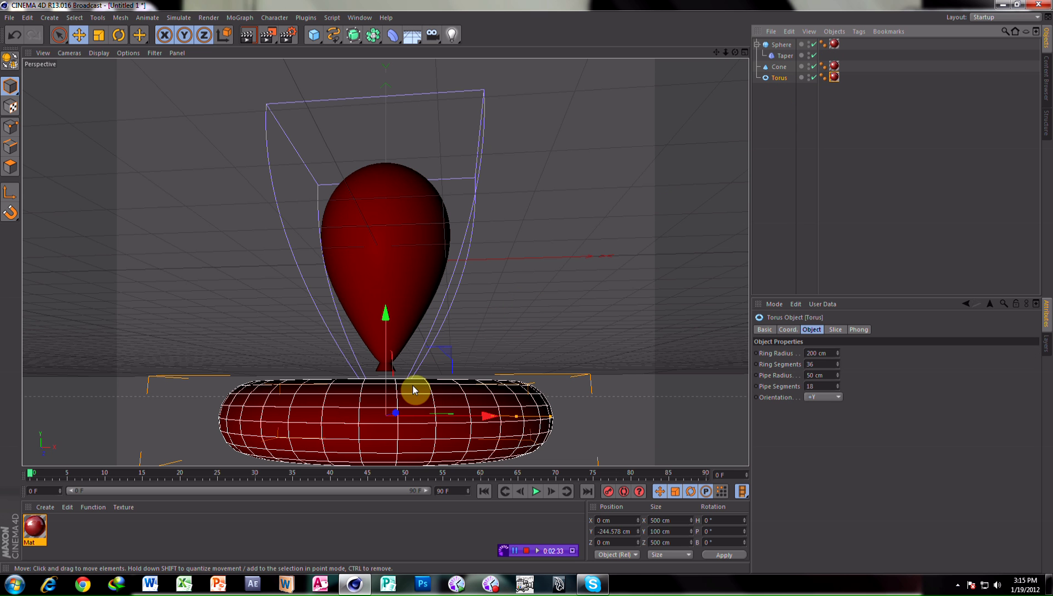
{"action": "left_click", "coordinate": [98, 35]}
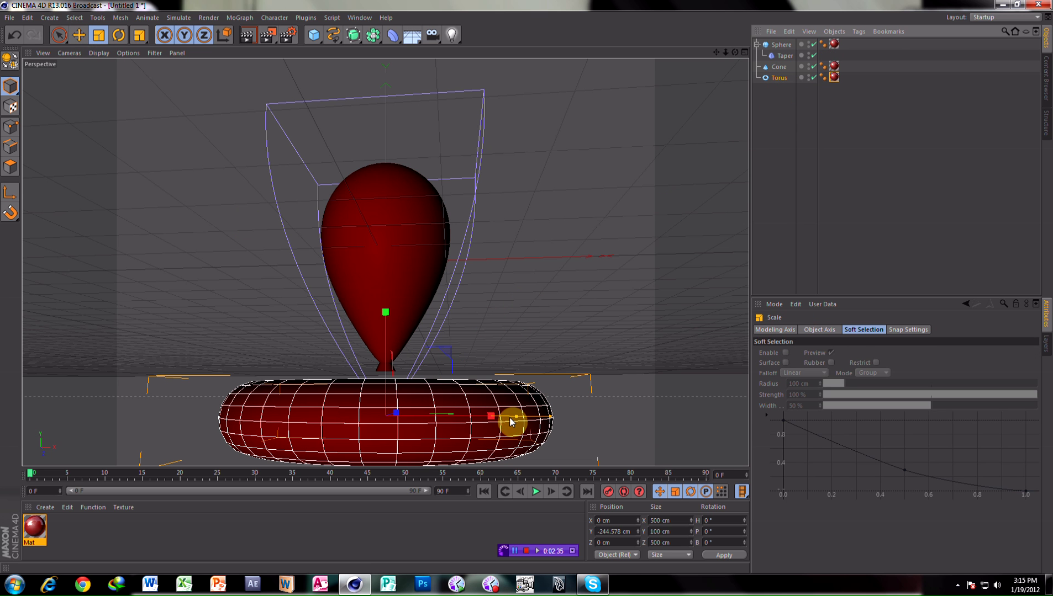
{"action": "left_click_drag", "start_coordinate": [509, 417], "coordinate": [386, 415]}
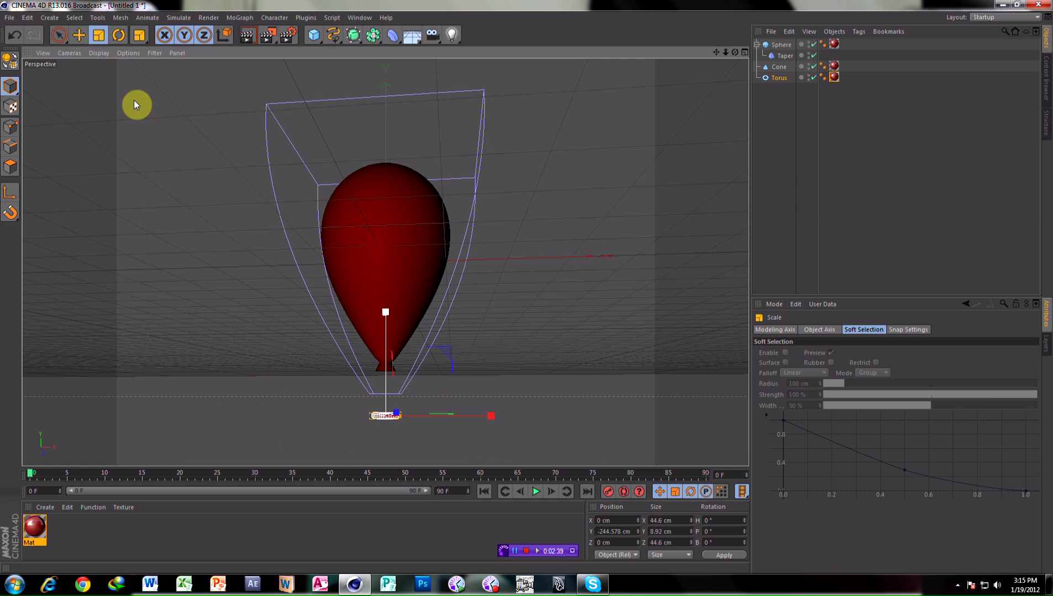
- Move the torus up to the balloon's neck and shrink it to about 35 cm
{"action": "left_click", "coordinate": [78, 36]}
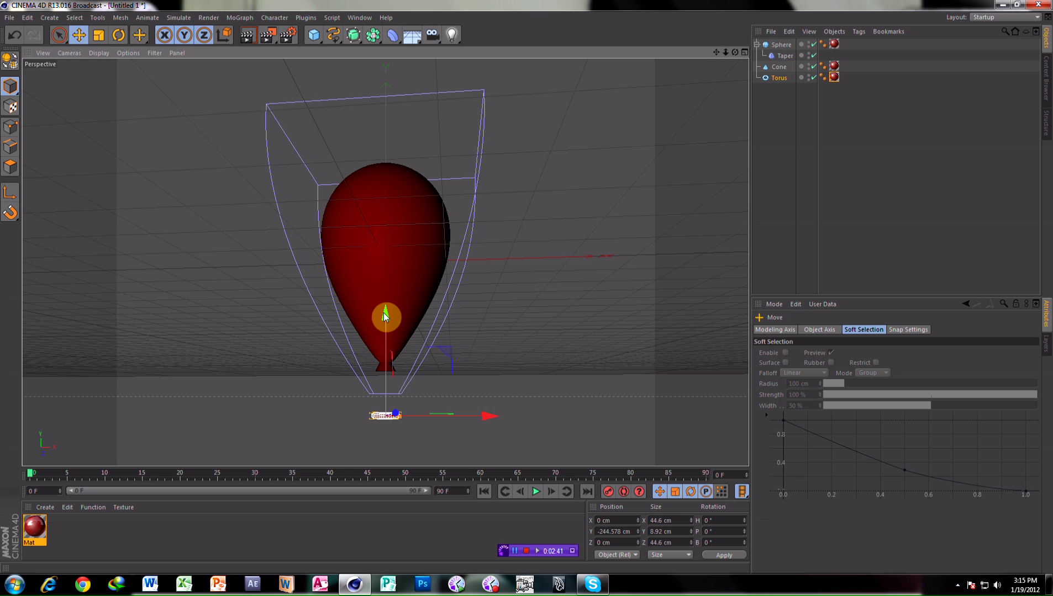
{"action": "left_click_drag", "start_coordinate": [386, 313], "coordinate": [391, 276]}
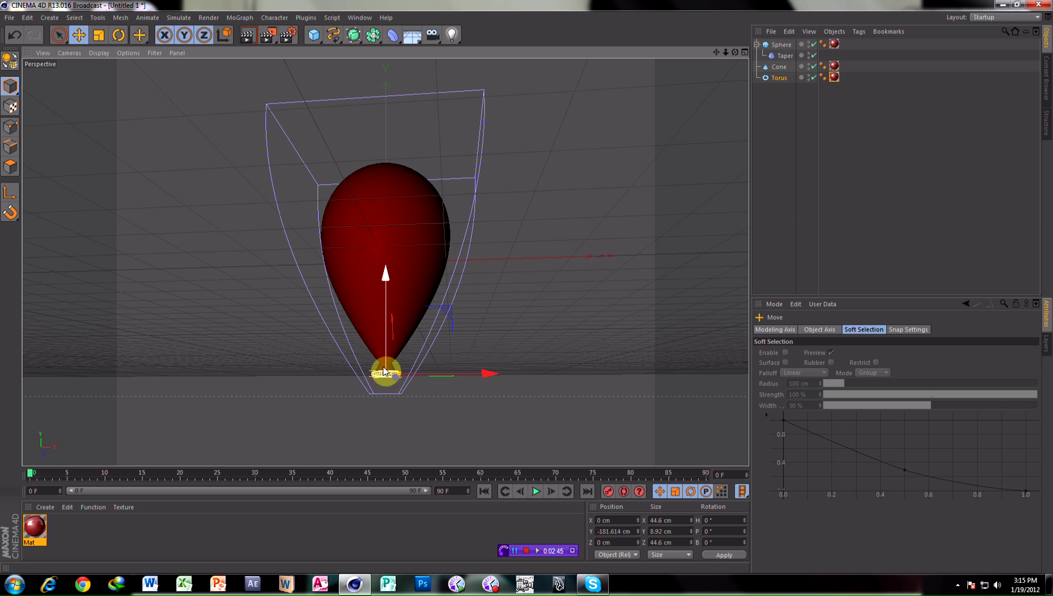
{"action": "left_click", "coordinate": [98, 35]}
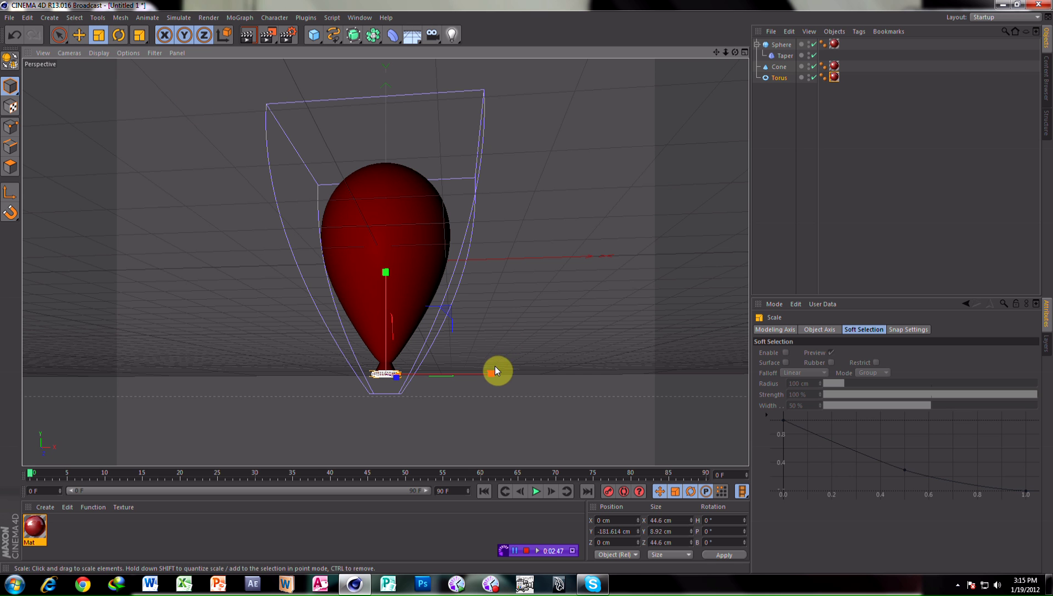
{"action": "left_click_drag", "start_coordinate": [490, 370], "coordinate": [469, 367]}
{"action": "left_click", "coordinate": [458, 407]}
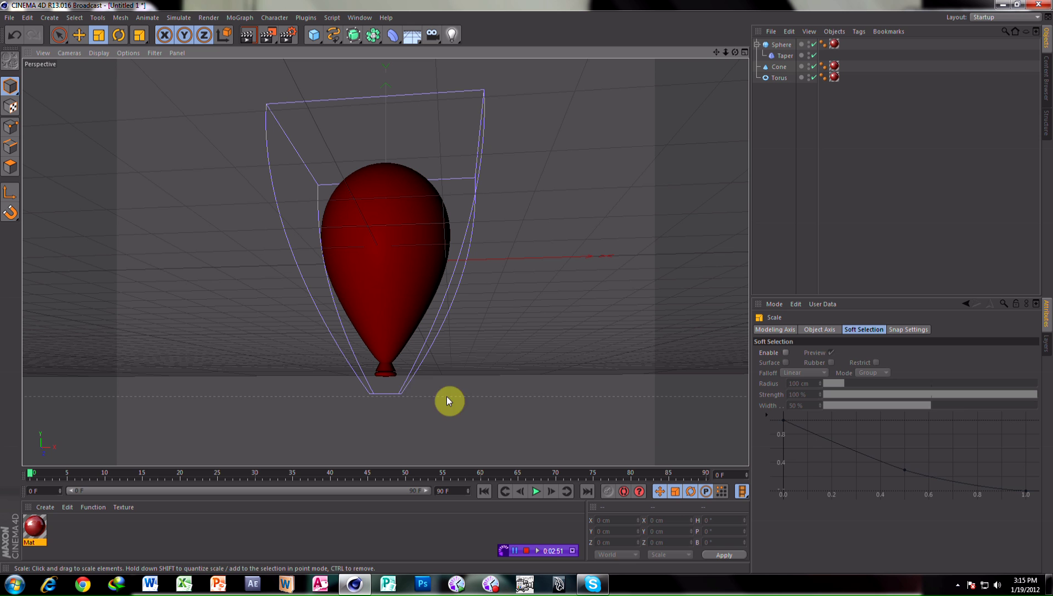
{"action": "left_click", "coordinate": [387, 373]}
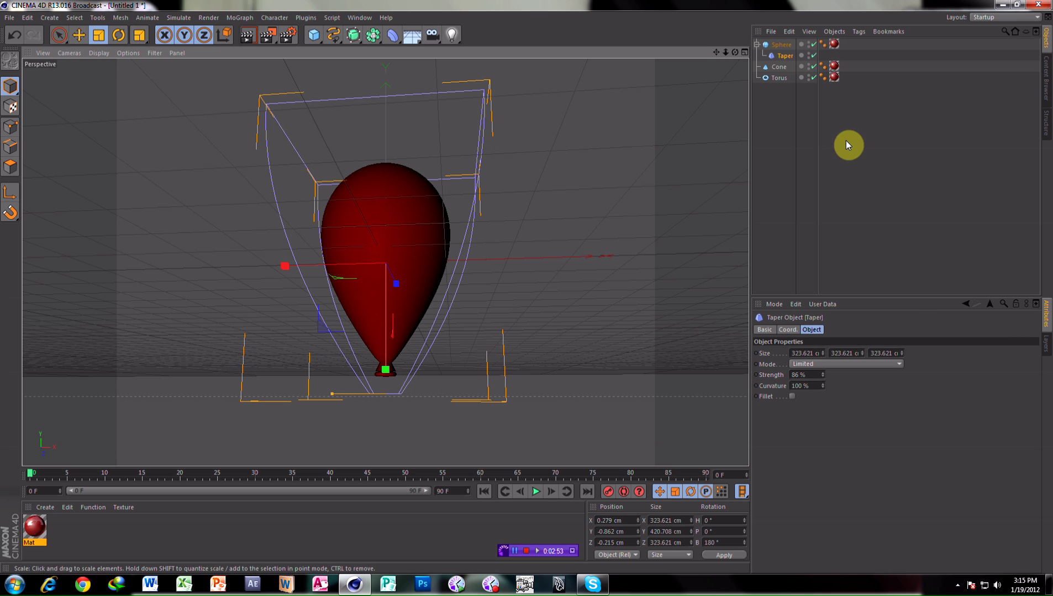
{"action": "left_click", "coordinate": [779, 78]}
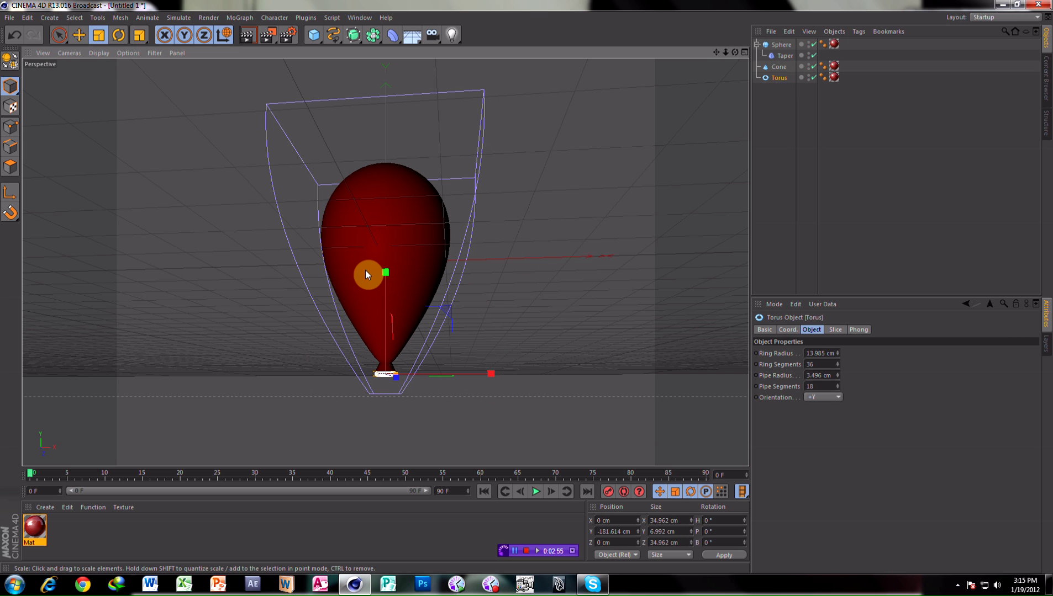
{"action": "left_click", "coordinate": [79, 35]}
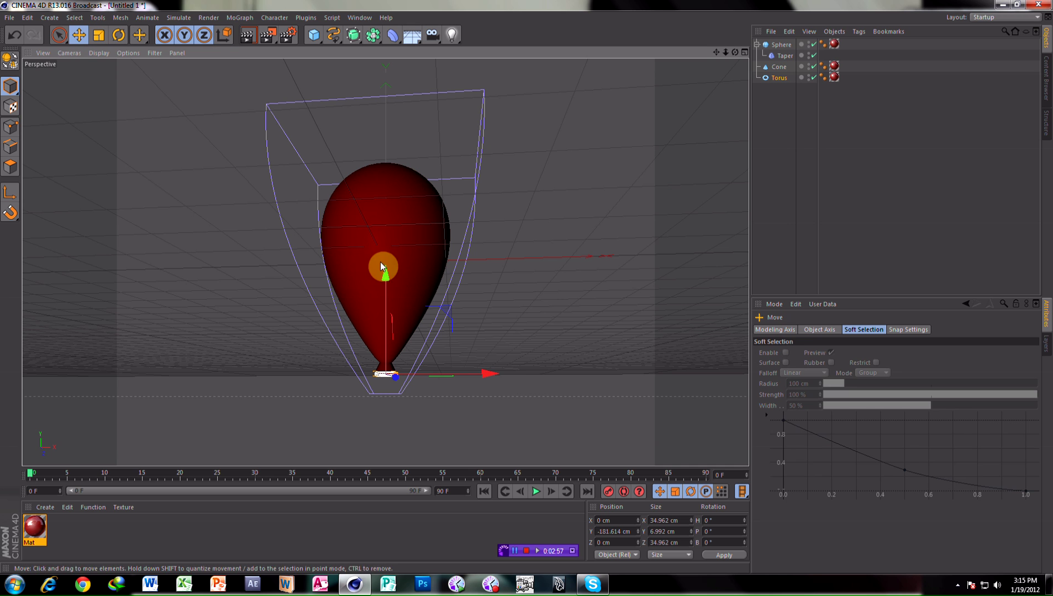
{"action": "left_click_drag", "start_coordinate": [387, 275], "coordinate": [386, 273]}
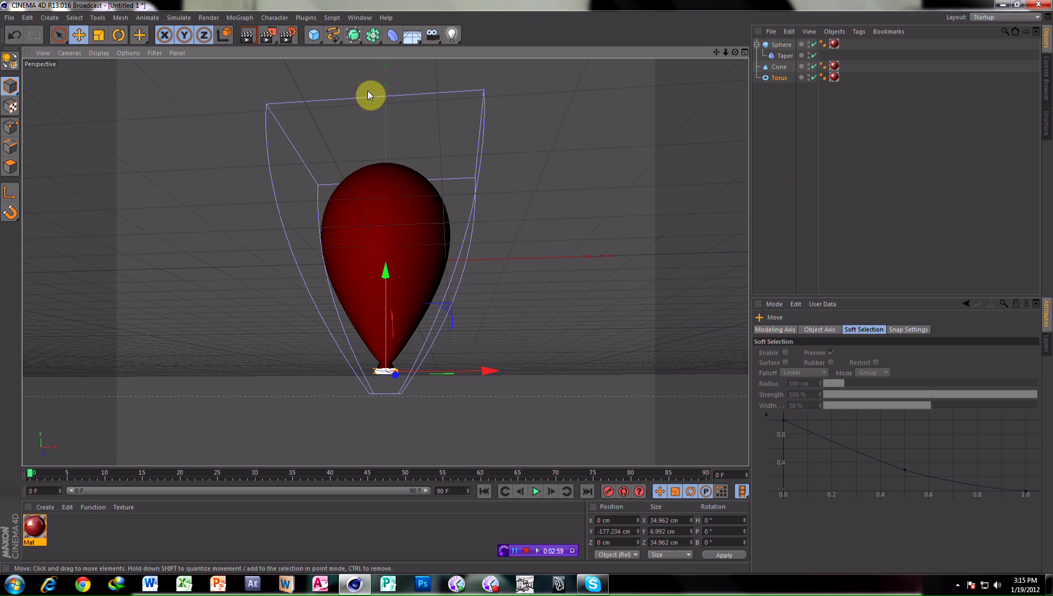
{"action": "left_click", "coordinate": [51, 18]}
{"action": "mouse_move", "coordinate": [55, 33]}
{"action": "left_click", "coordinate": [113, 34]}
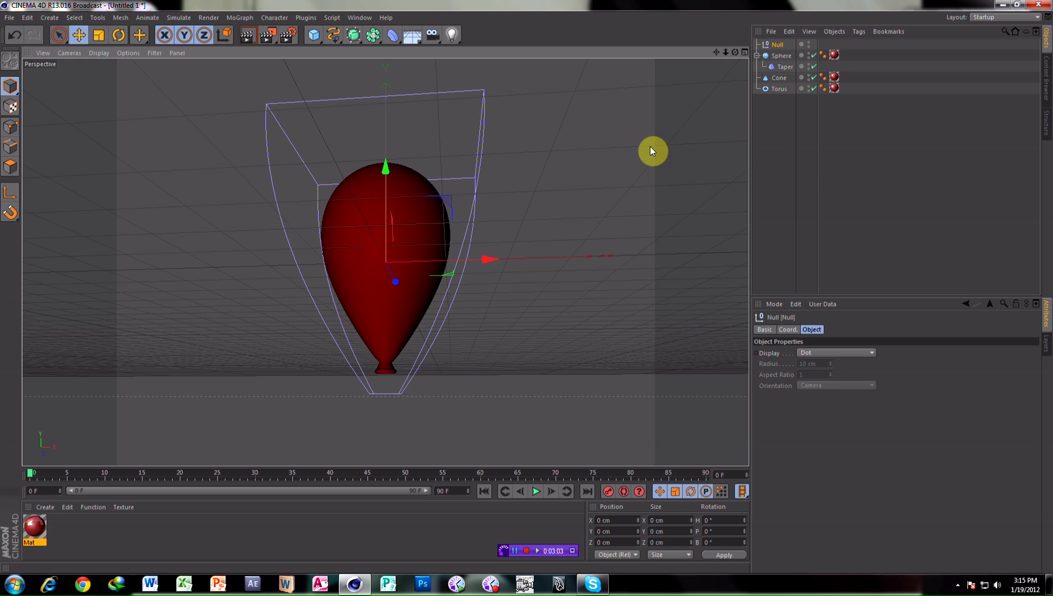
{"action": "left_click_drag", "start_coordinate": [794, 134], "coordinate": [782, 47]}
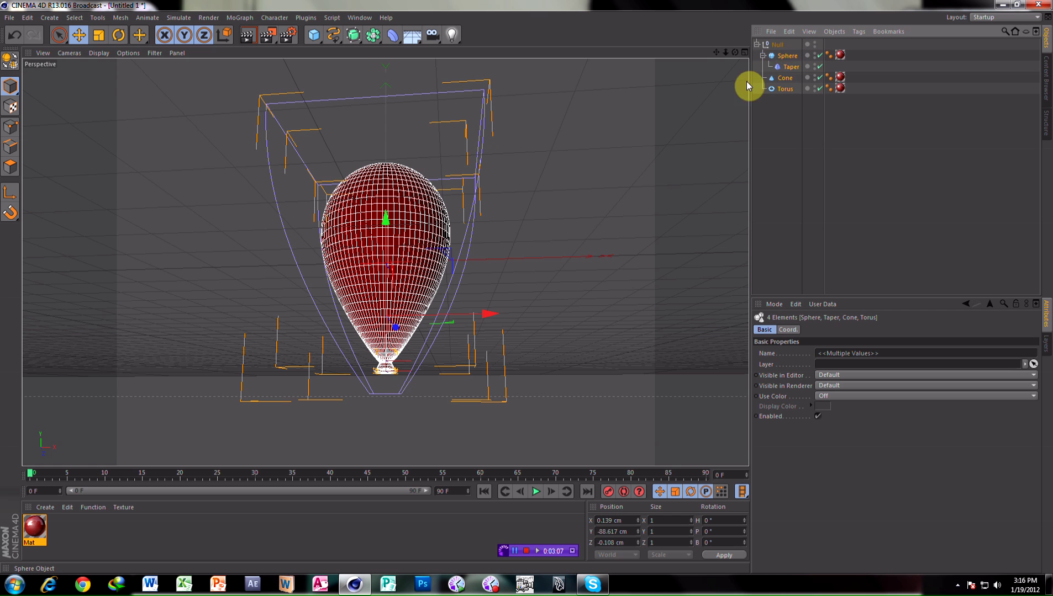
{"action": "left_click", "coordinate": [618, 208]}
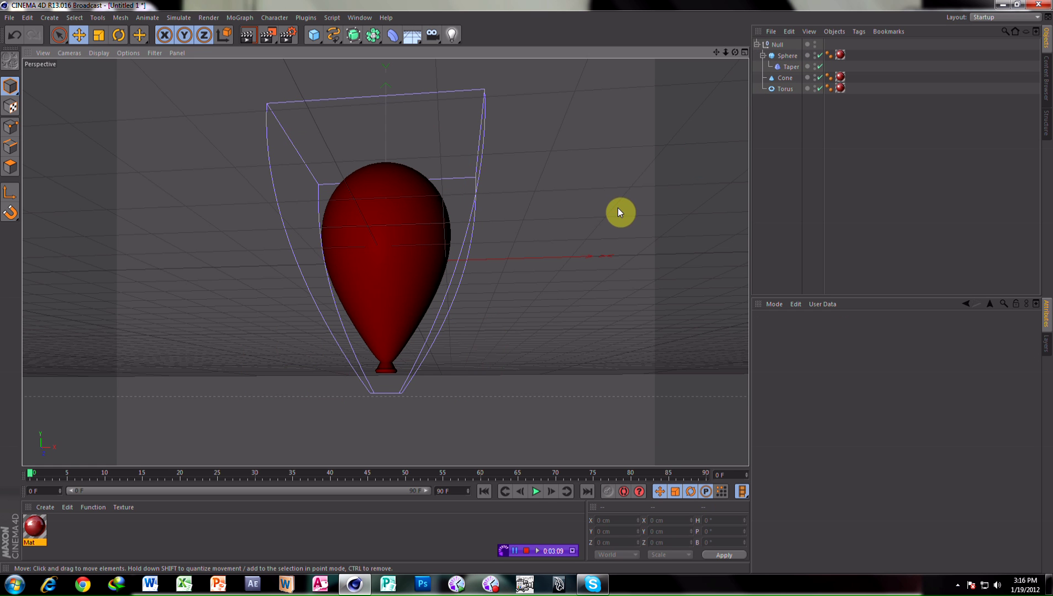
{"action": "left_click", "coordinate": [784, 90]}
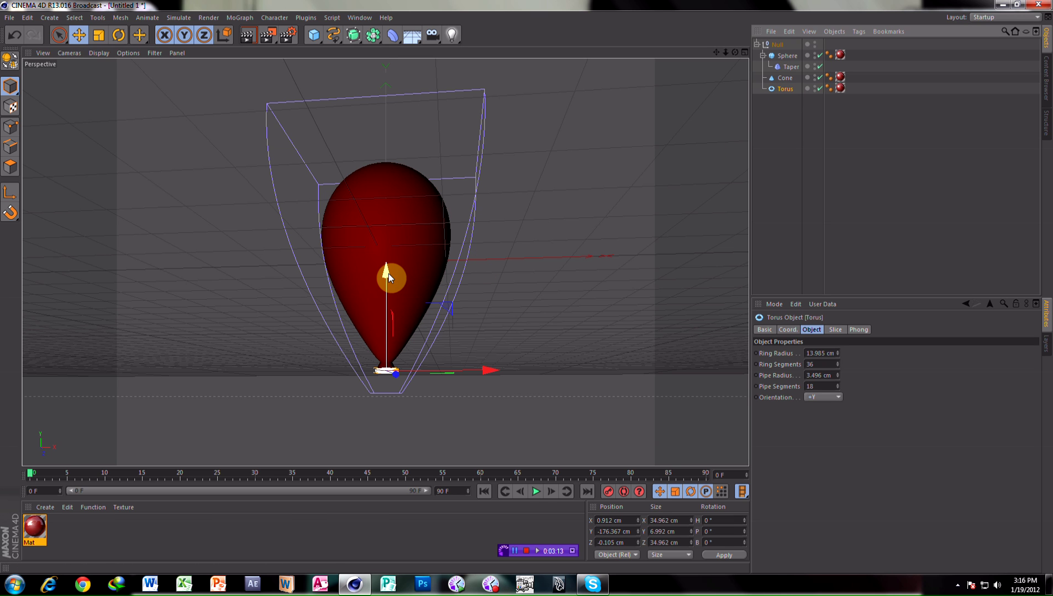
{"action": "left_click_drag", "start_coordinate": [388, 272], "coordinate": [388, 271]}
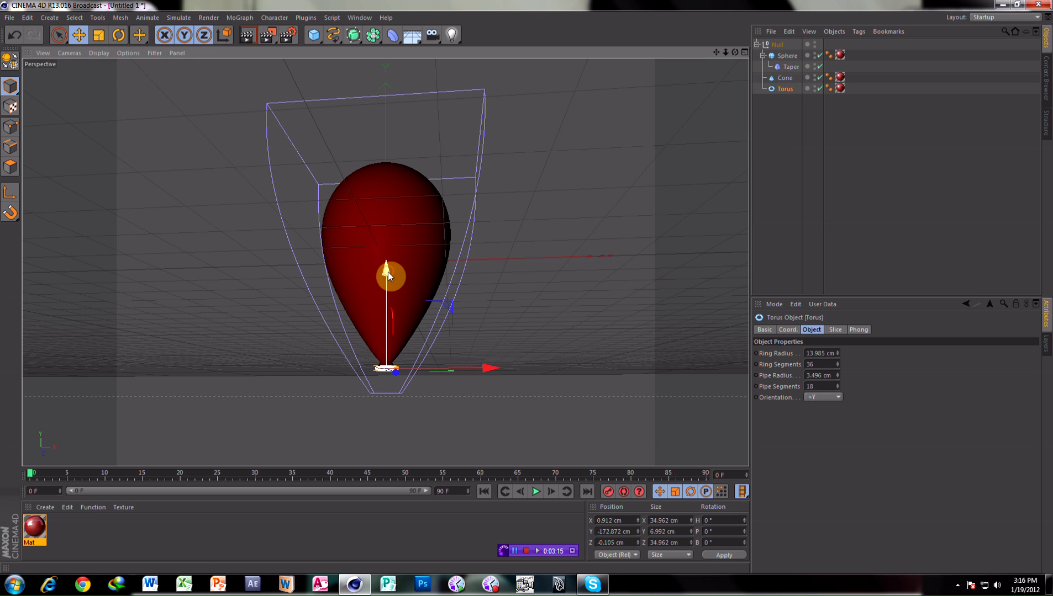
{"action": "left_click", "coordinate": [781, 46]}
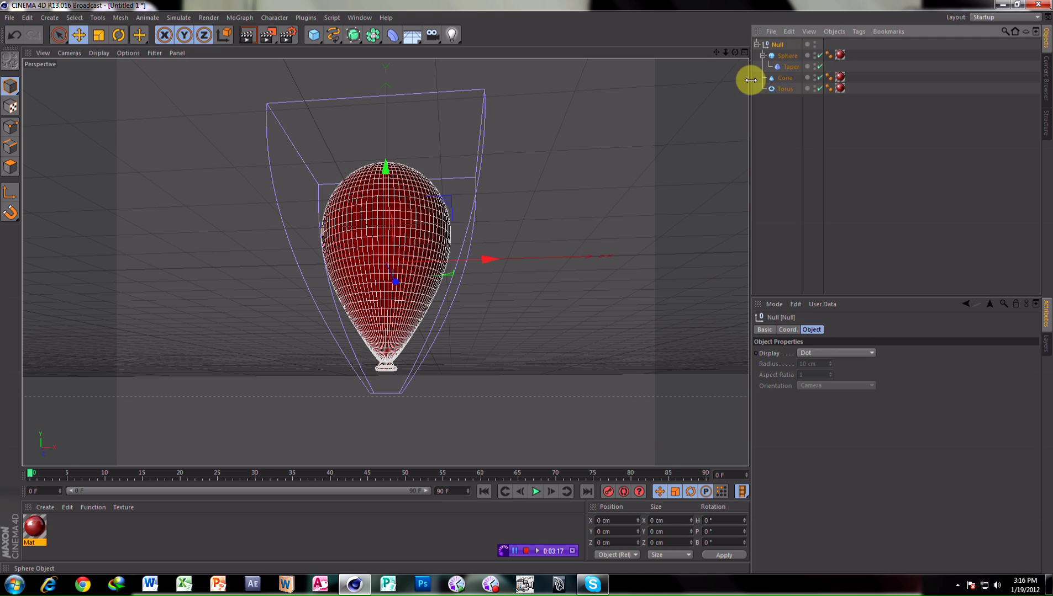
{"action": "left_click", "coordinate": [534, 277]}
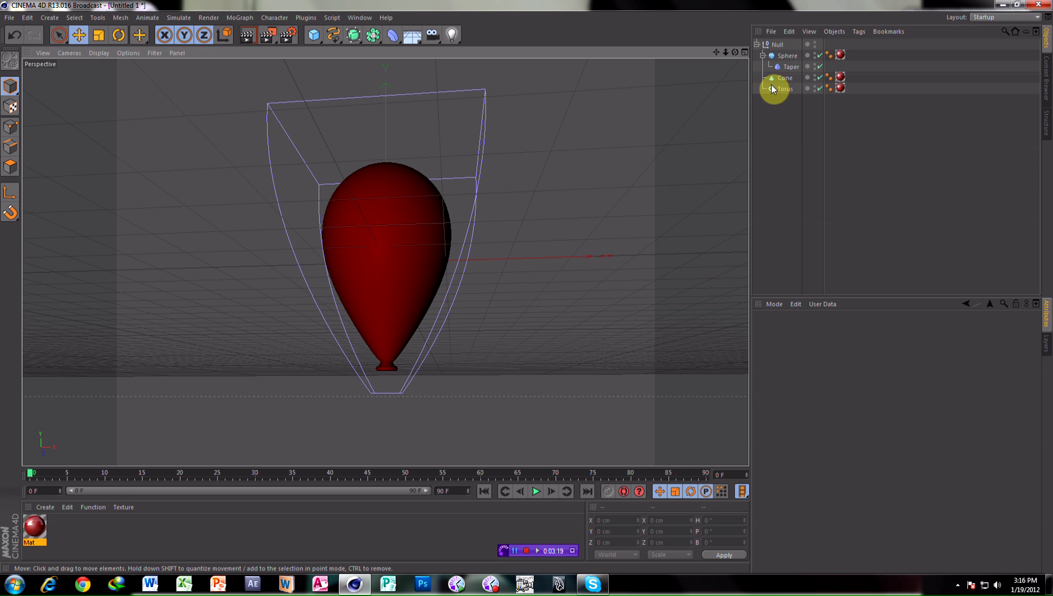
- Orbit to look up at the balloon and lower the torus ring slightly
{"action": "left_click_drag", "start_coordinate": [734, 51], "coordinate": [739, 61]}
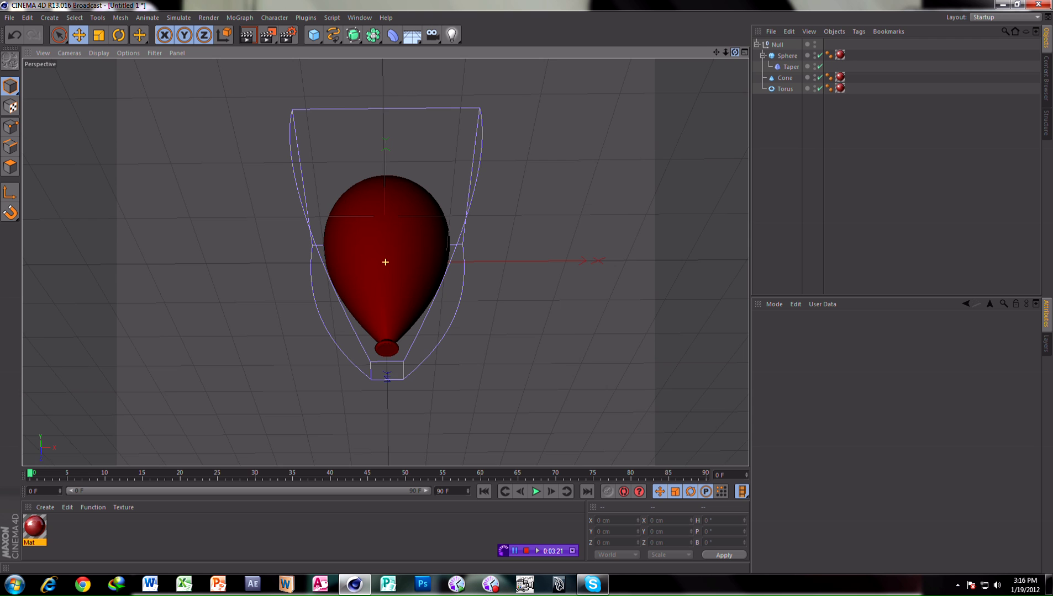
{"action": "left_click_drag", "start_coordinate": [735, 52], "coordinate": [670, 147]}
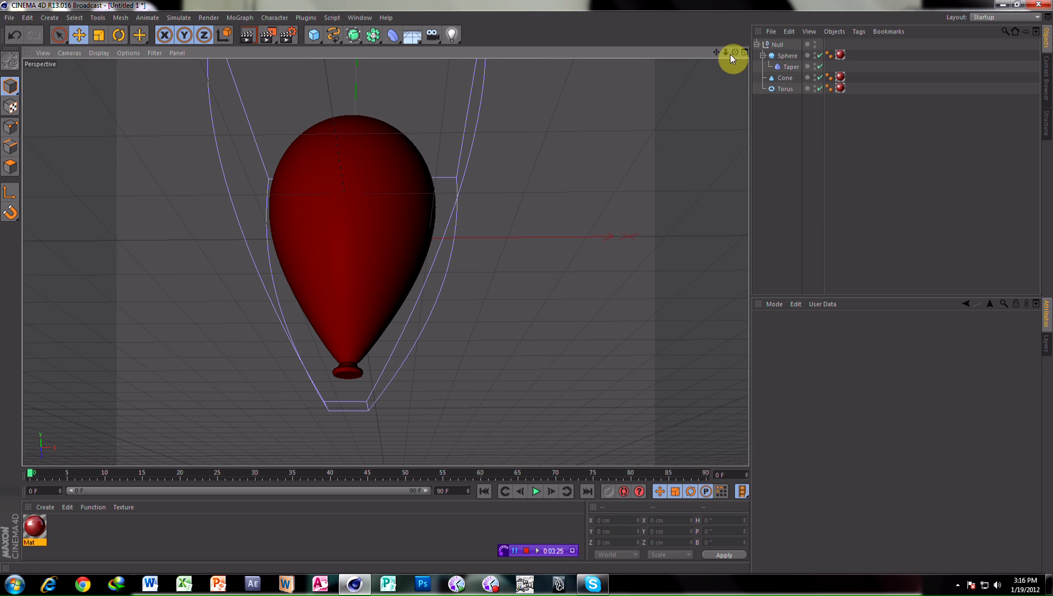
{"action": "left_click_drag", "start_coordinate": [735, 52], "coordinate": [731, 78]}
{"action": "left_click", "coordinate": [786, 89]}
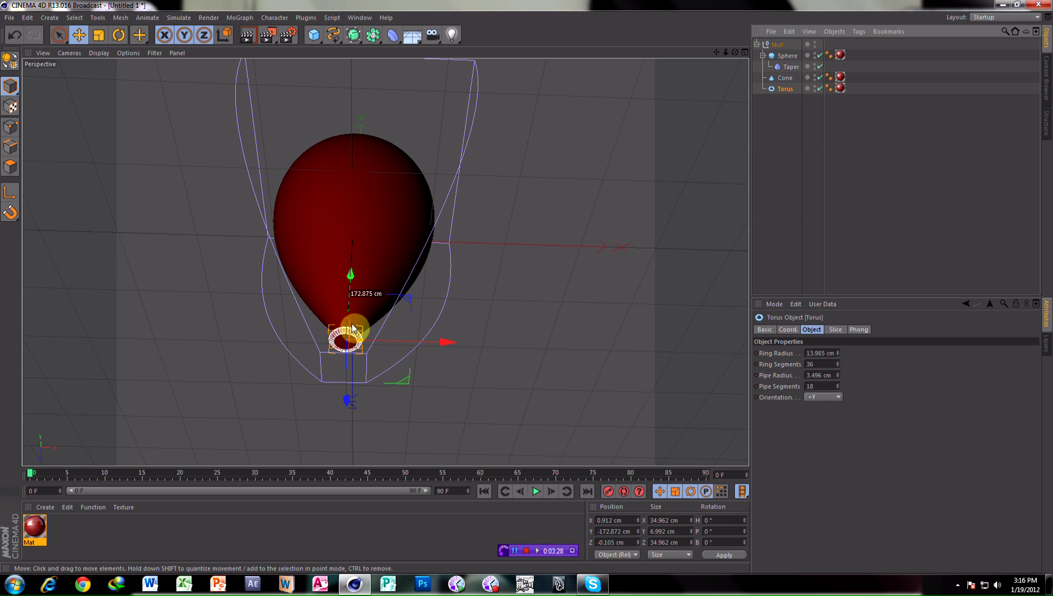
{"action": "left_click_drag", "start_coordinate": [352, 275], "coordinate": [352, 273]}
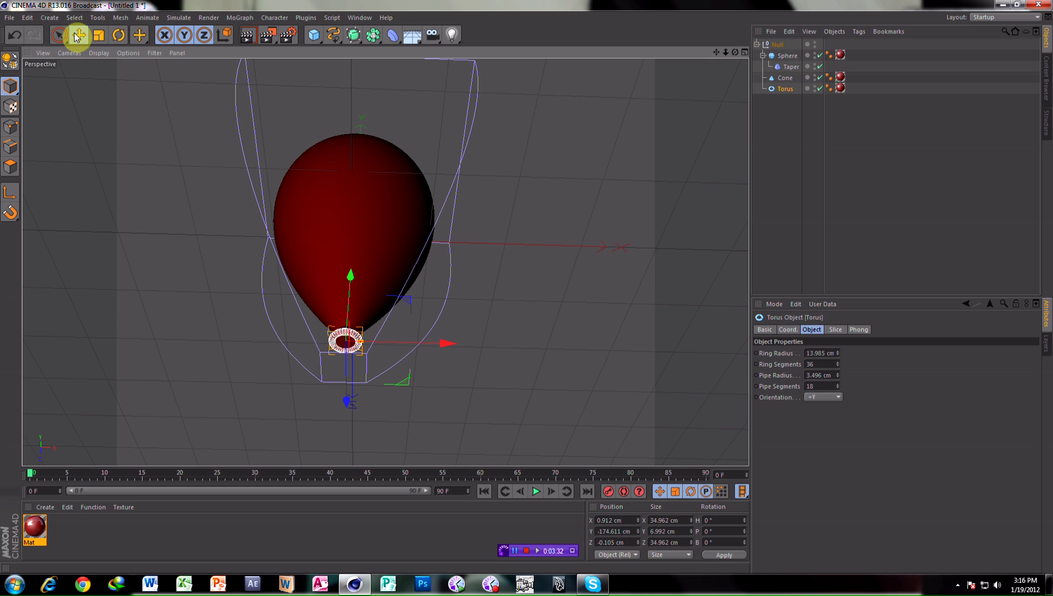
- Shrink the torus ring slightly and set the snapping radius to 6
{"action": "left_click", "coordinate": [98, 34]}
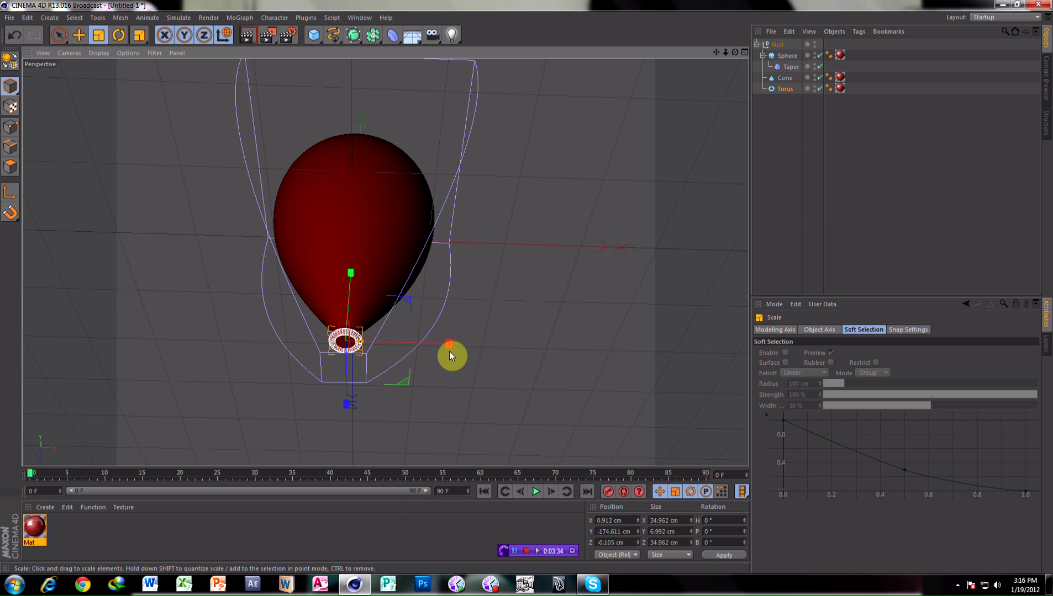
{"action": "mouse_move", "coordinate": [449, 352]}
{"action": "left_mouse_down"}
{"action": "mouse_move", "coordinate": [425, 344]}
{"action": "mouse_move", "coordinate": [439, 346]}
{"action": "left_mouse_up"}
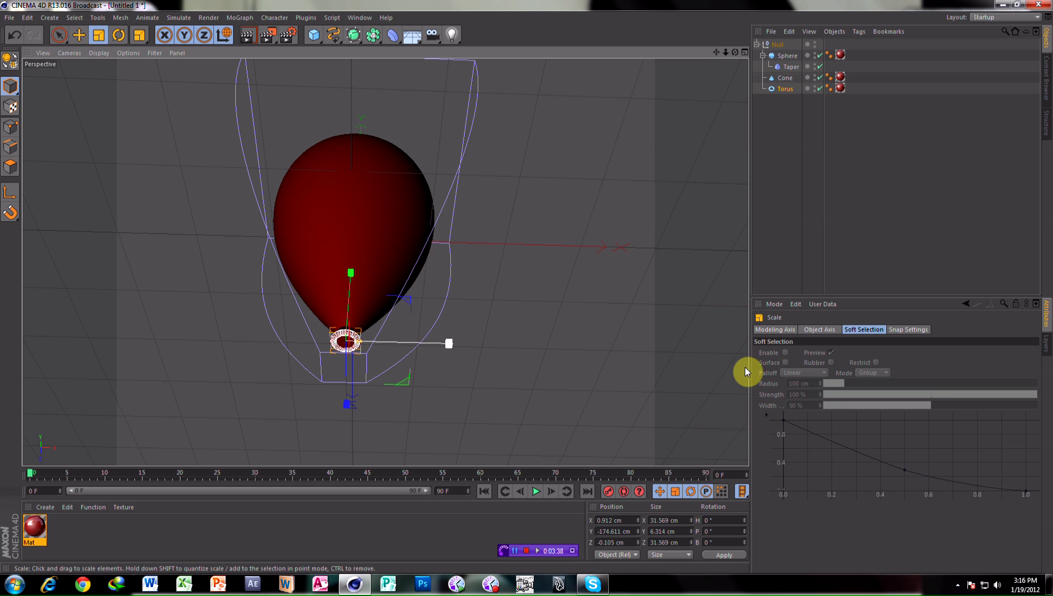
{"action": "left_click", "coordinate": [830, 333]}
{"action": "left_click", "coordinate": [864, 330]}
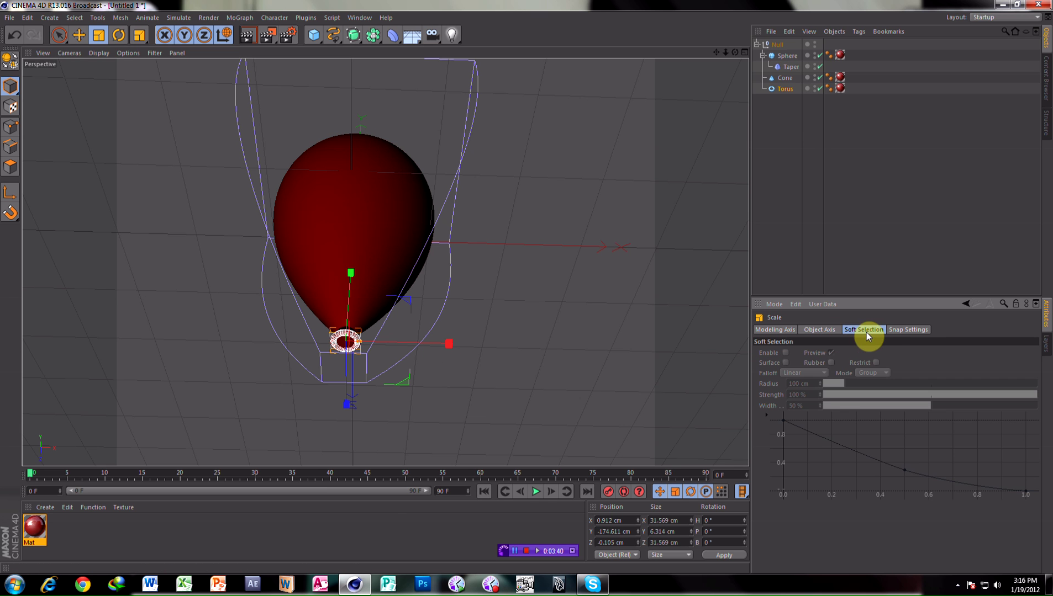
{"action": "left_click", "coordinate": [904, 331]}
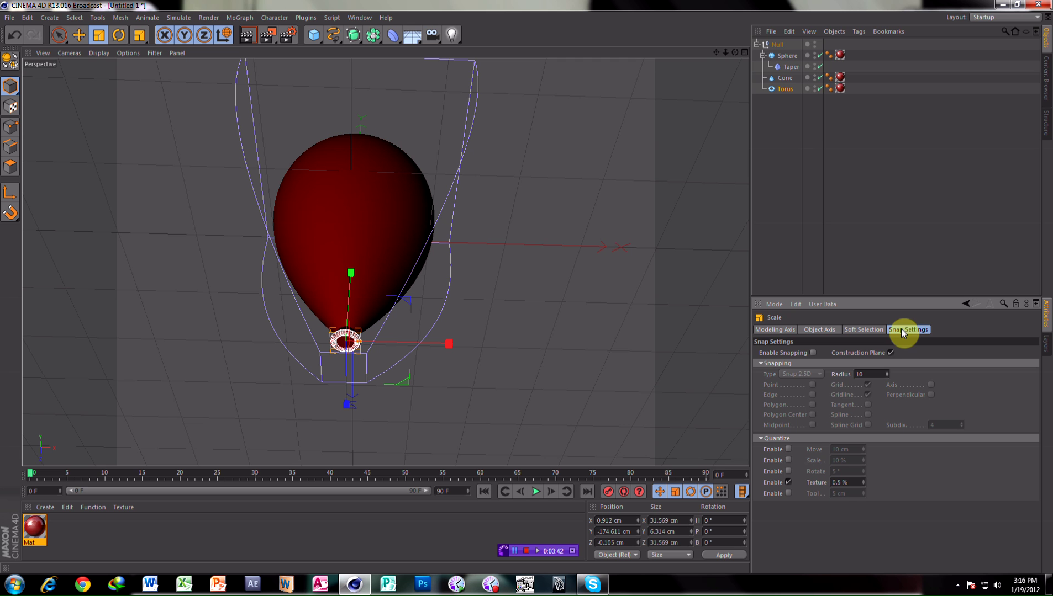
{"action": "left_click", "coordinate": [857, 374]}
- Move the torus down along its vertical axis to about Y −174.6 cm
{"action": "left_click", "coordinate": [79, 35]}
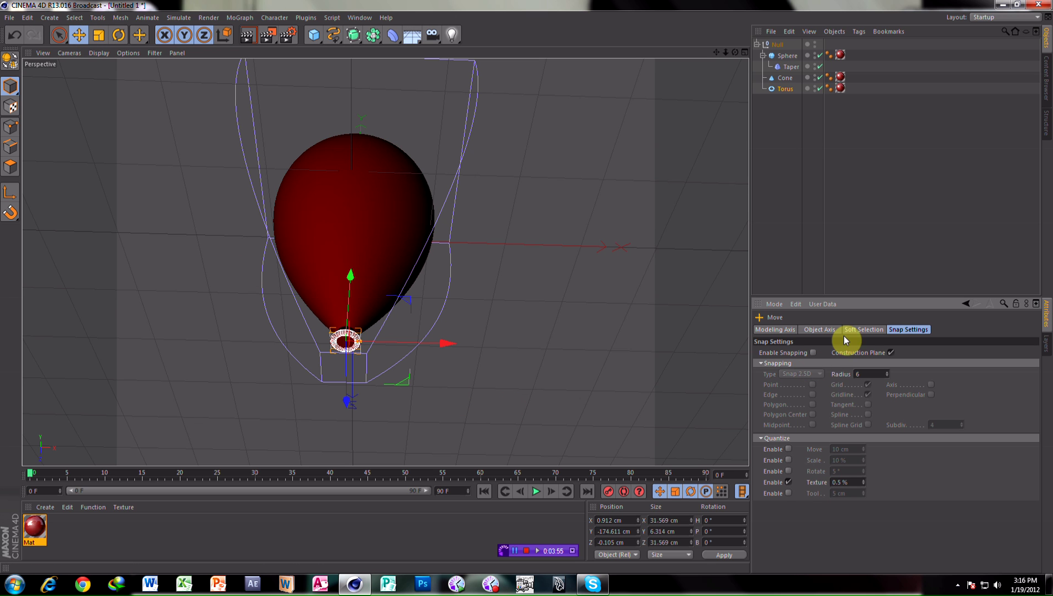
{"action": "left_click", "coordinate": [858, 331]}
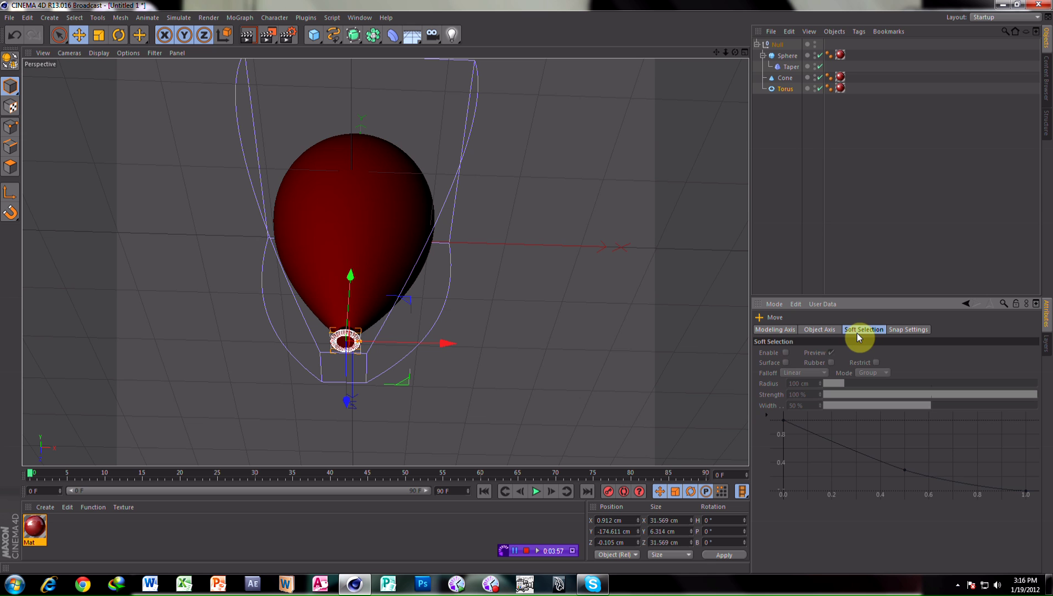
{"action": "left_click", "coordinate": [823, 332]}
{"action": "left_click", "coordinate": [776, 330]}
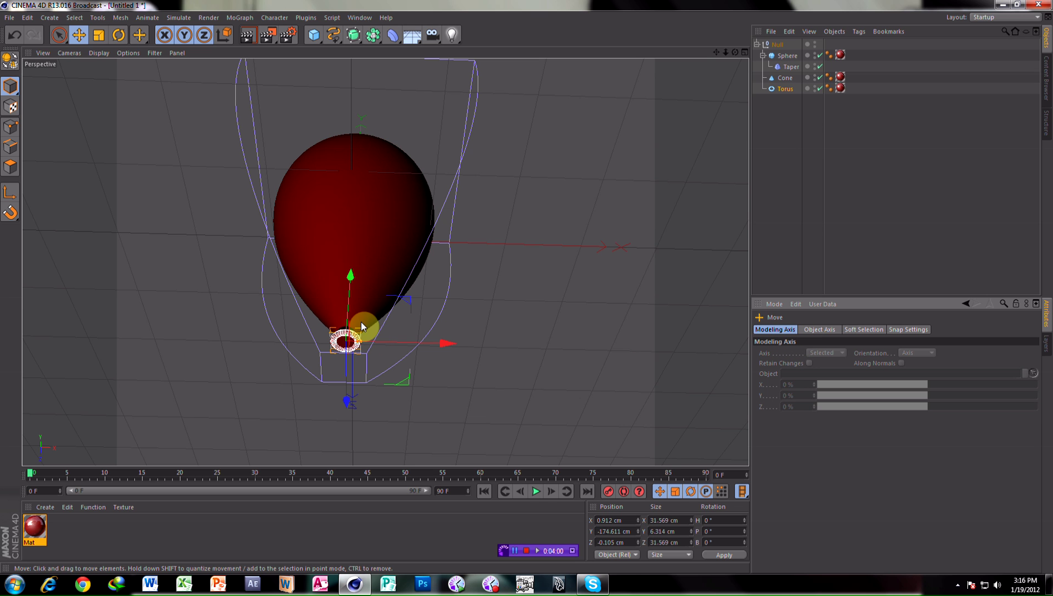
{"action": "left_click", "coordinate": [351, 278]}
{"action": "left_click_drag", "start_coordinate": [349, 274], "coordinate": [351, 280]}
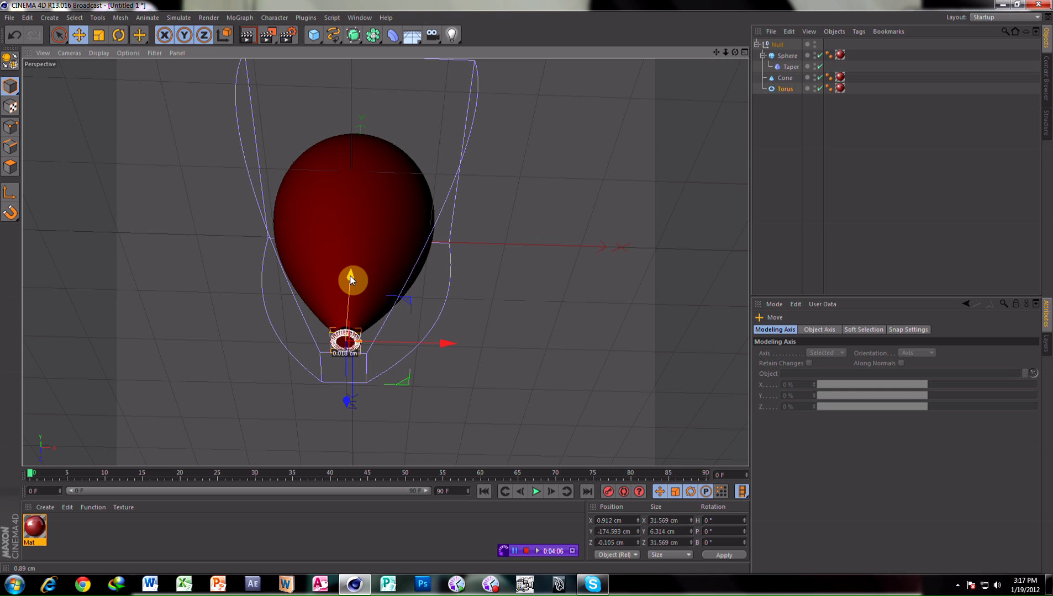
- Scale the cone at the balloon's tip down from about 32.4 cm to roughly 26.9 cm
{"action": "left_click", "coordinate": [783, 45]}
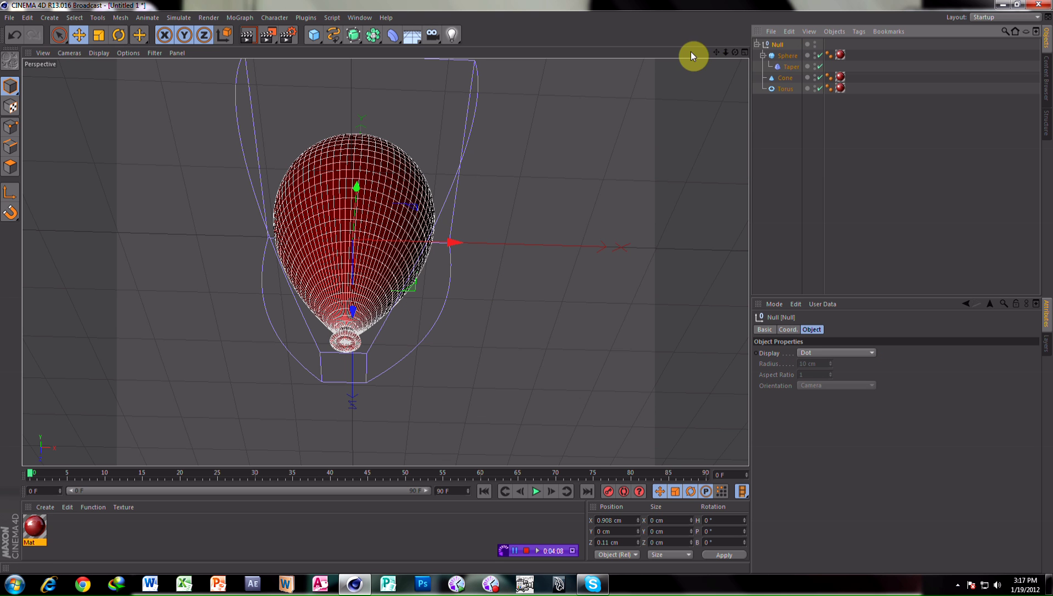
{"action": "left_click_drag", "start_coordinate": [735, 51], "coordinate": [771, 89]}
{"action": "left_click", "coordinate": [552, 311]}
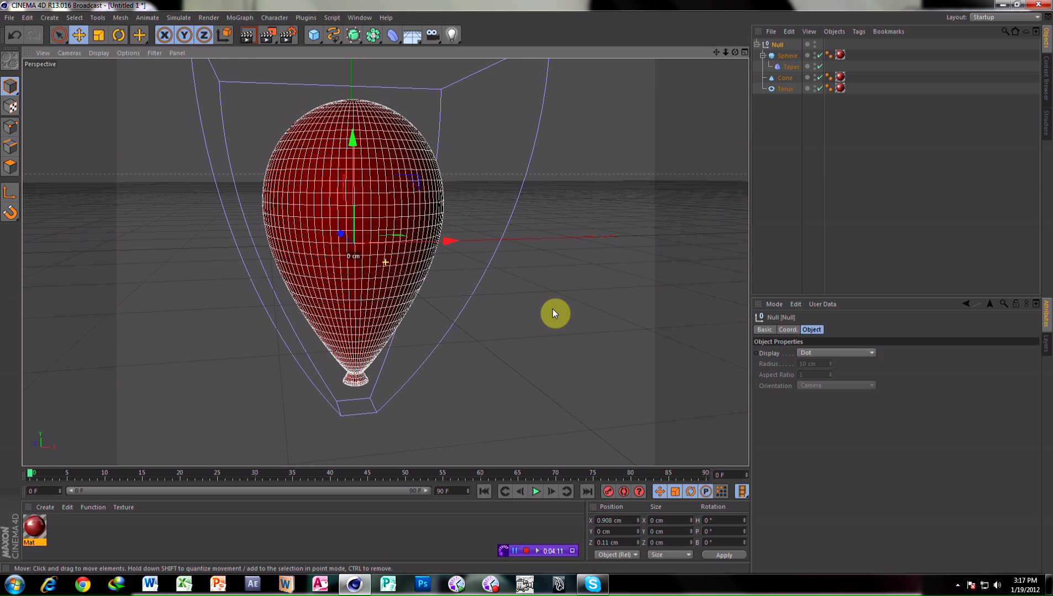
{"action": "left_click", "coordinate": [360, 385]}
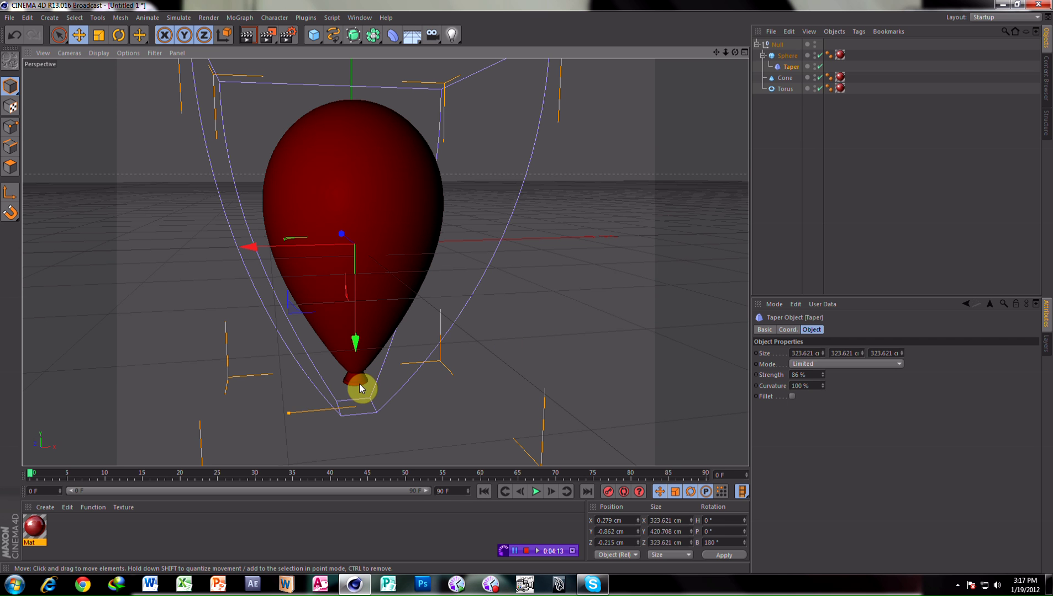
{"action": "left_click", "coordinate": [784, 88]}
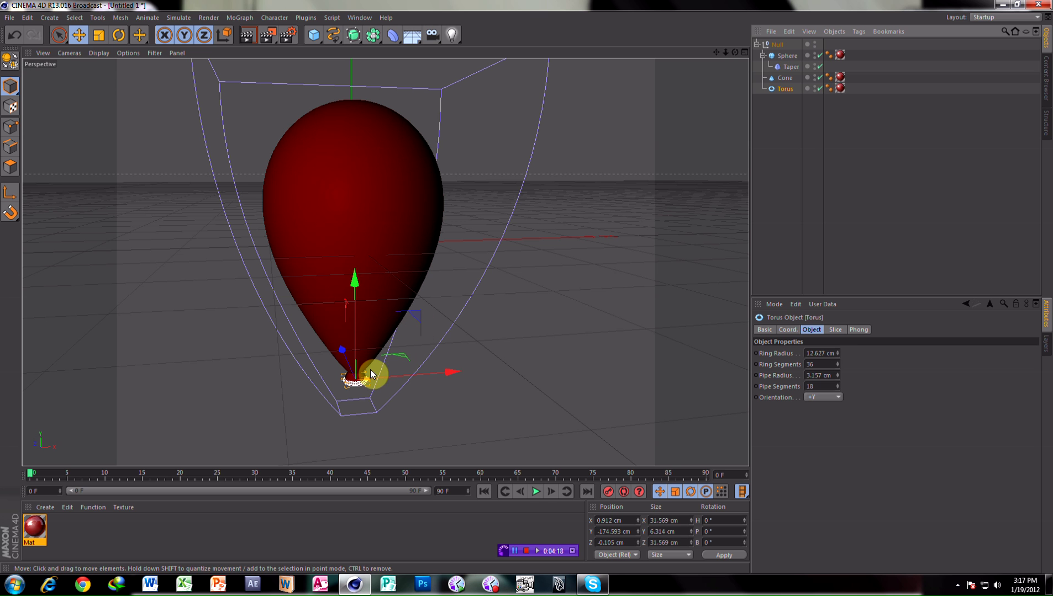
{"action": "left_click", "coordinate": [790, 78]}
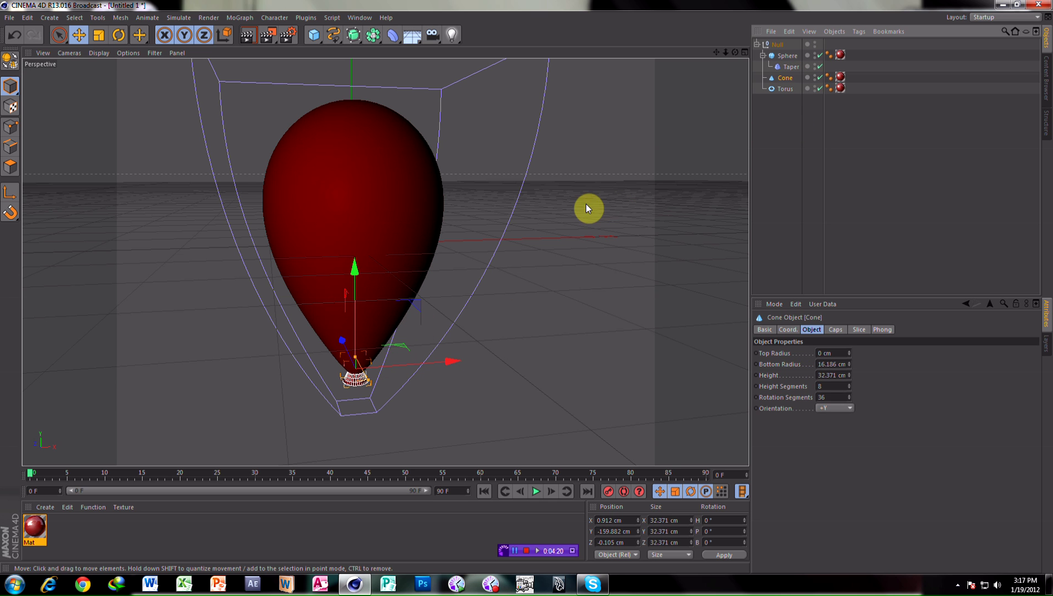
{"action": "left_click", "coordinate": [99, 35]}
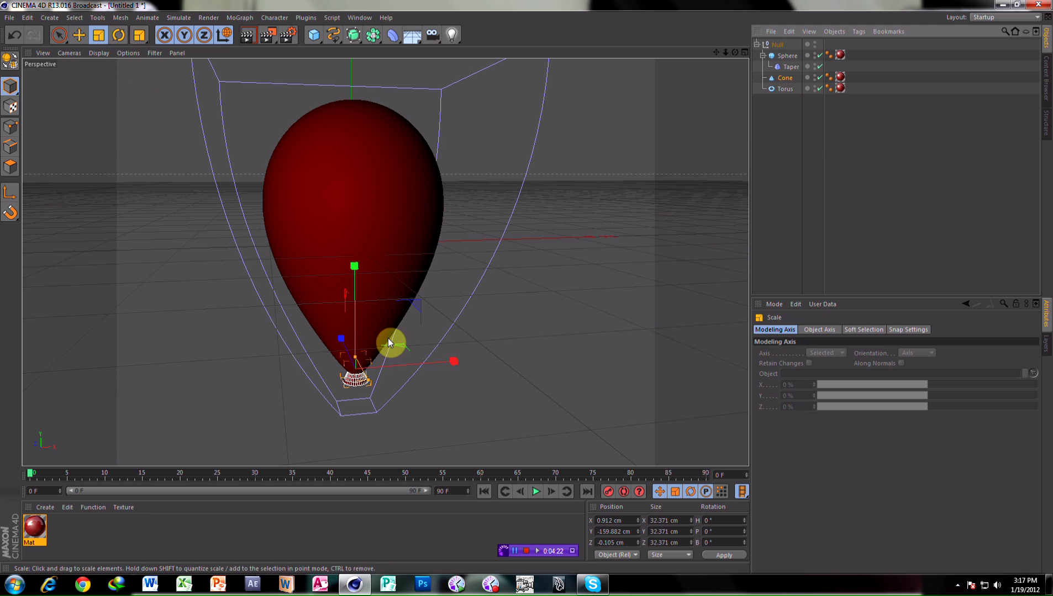
{"action": "left_click_drag", "start_coordinate": [443, 360], "coordinate": [428, 368]}
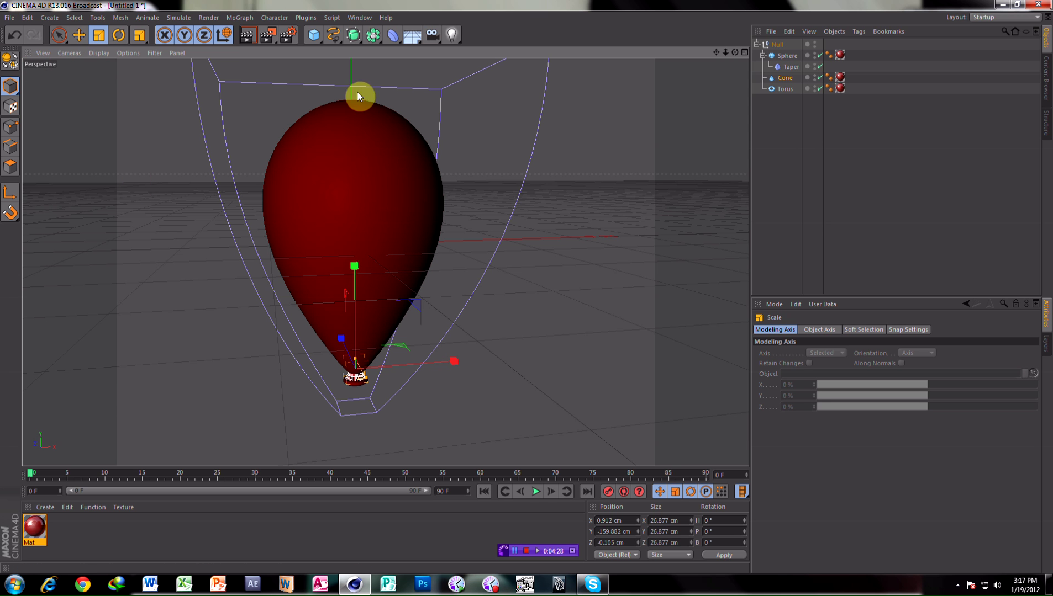
{"action": "left_click", "coordinate": [789, 89]}
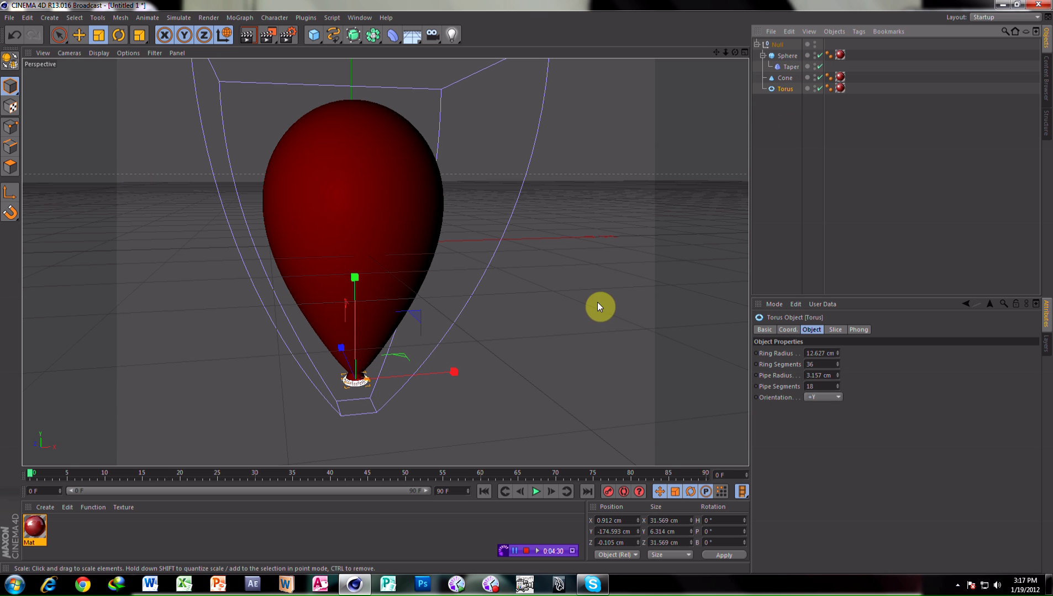
{"action": "left_click", "coordinate": [79, 35]}
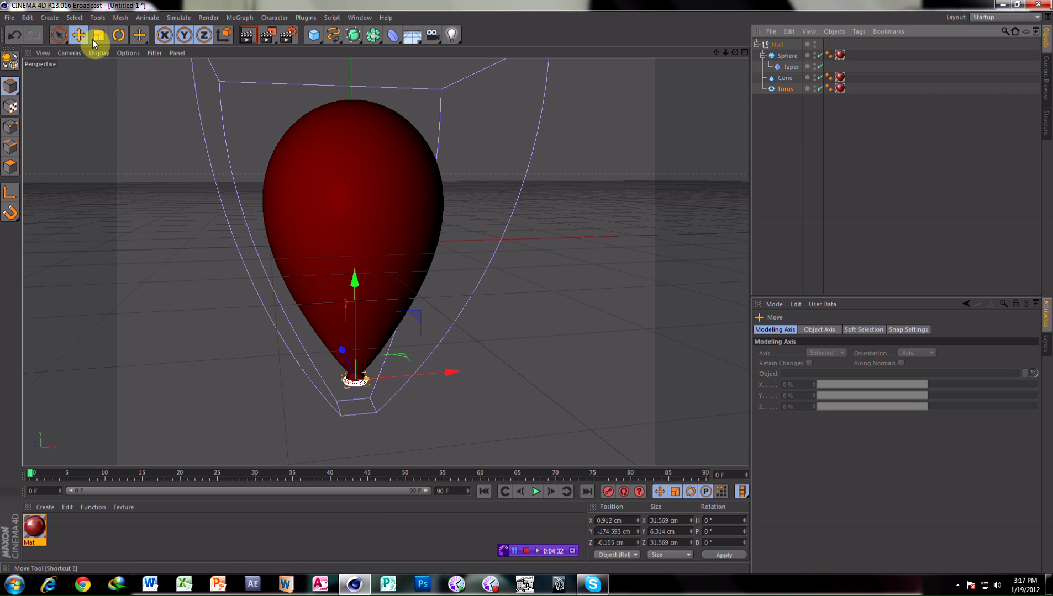
{"action": "left_click", "coordinate": [621, 382]}
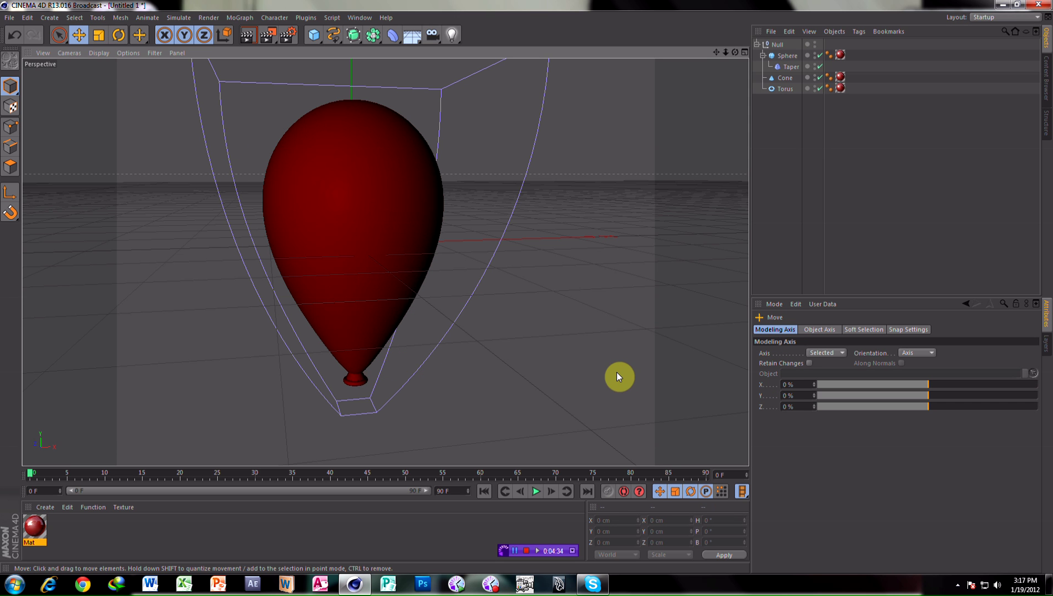
- Render a viewport preview of the red balloon and return to the editor view
{"action": "scroll", "coordinate": [603, 360], "scroll_direction": "down", "scroll_amount": 5}
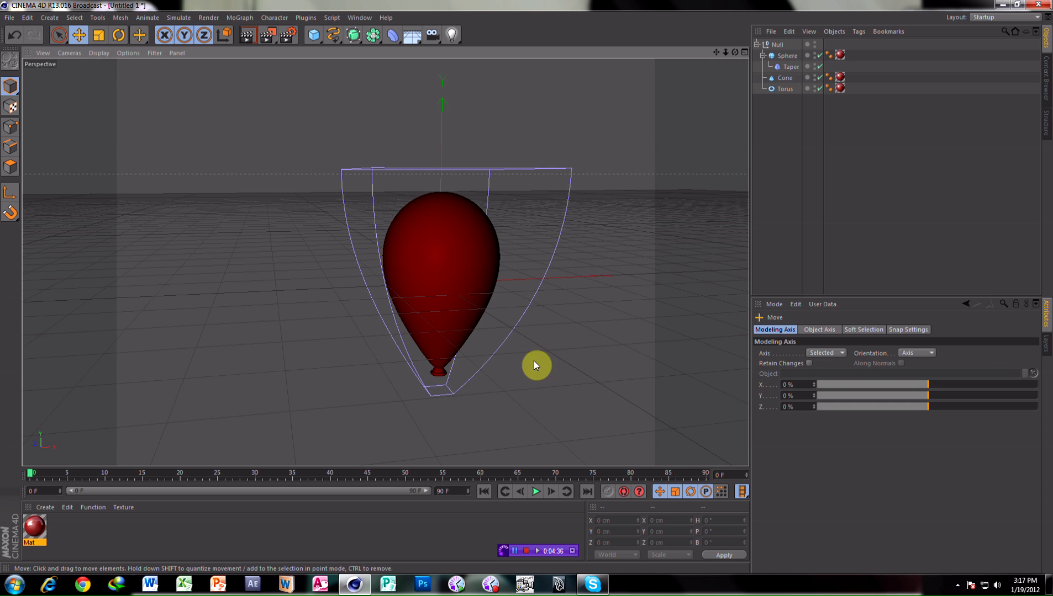
{"action": "left_click", "coordinate": [443, 376]}
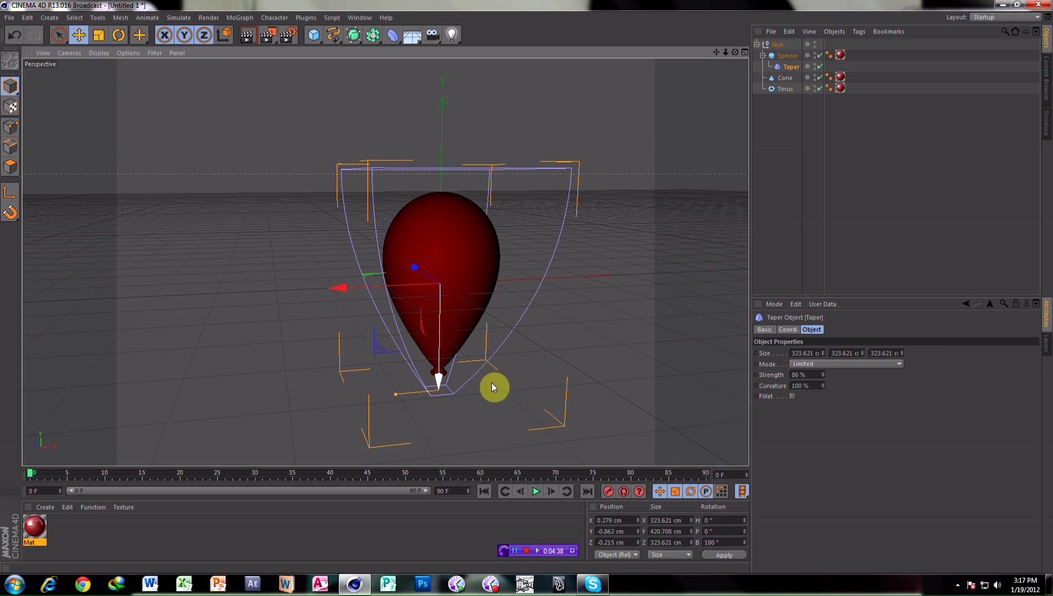
{"action": "left_click", "coordinate": [670, 345]}
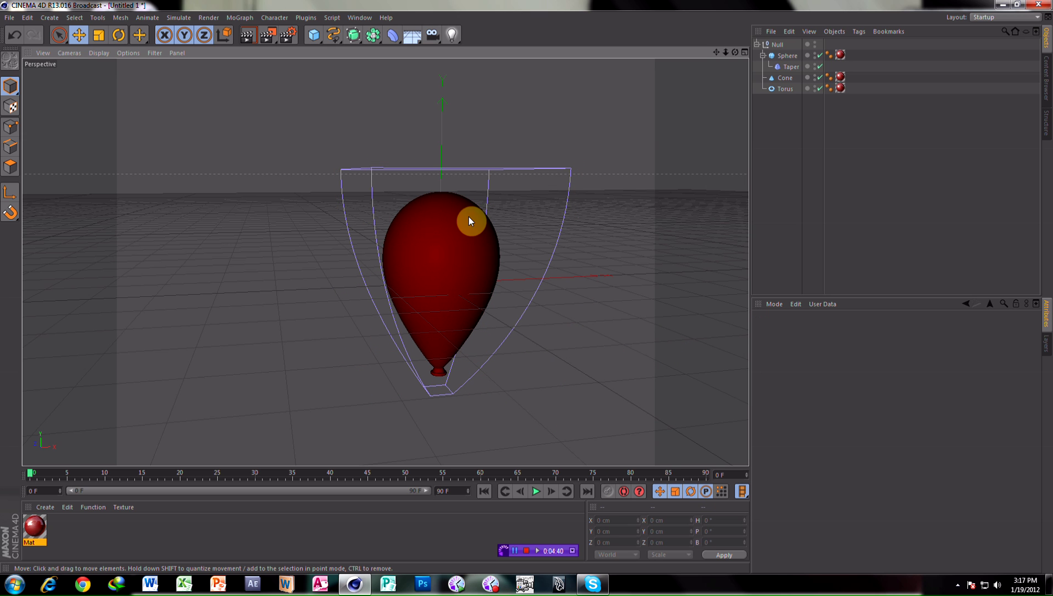
{"action": "left_click", "coordinate": [248, 37]}
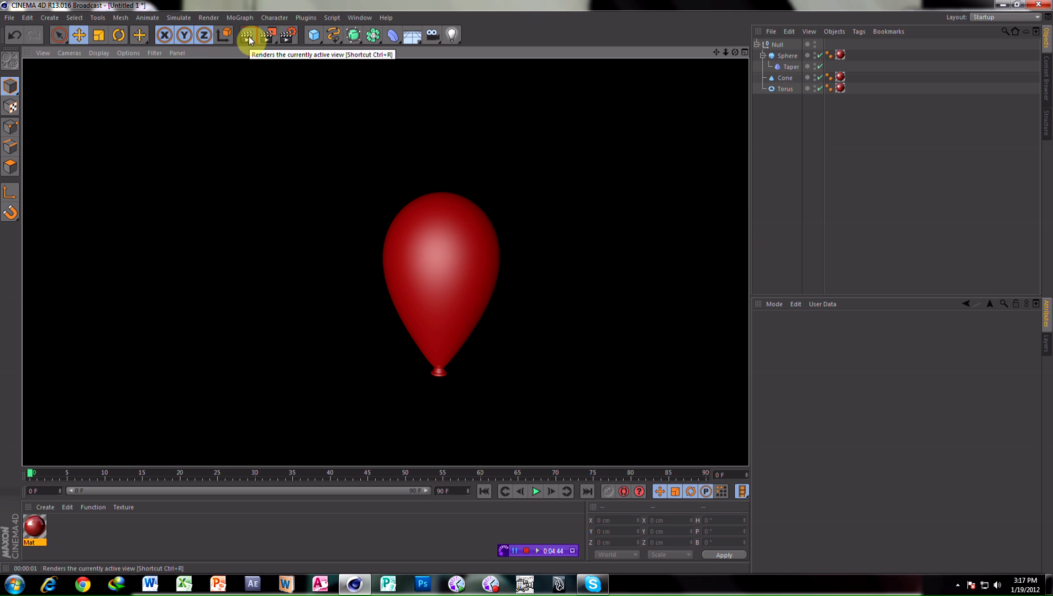
{"action": "left_click", "coordinate": [248, 37]}
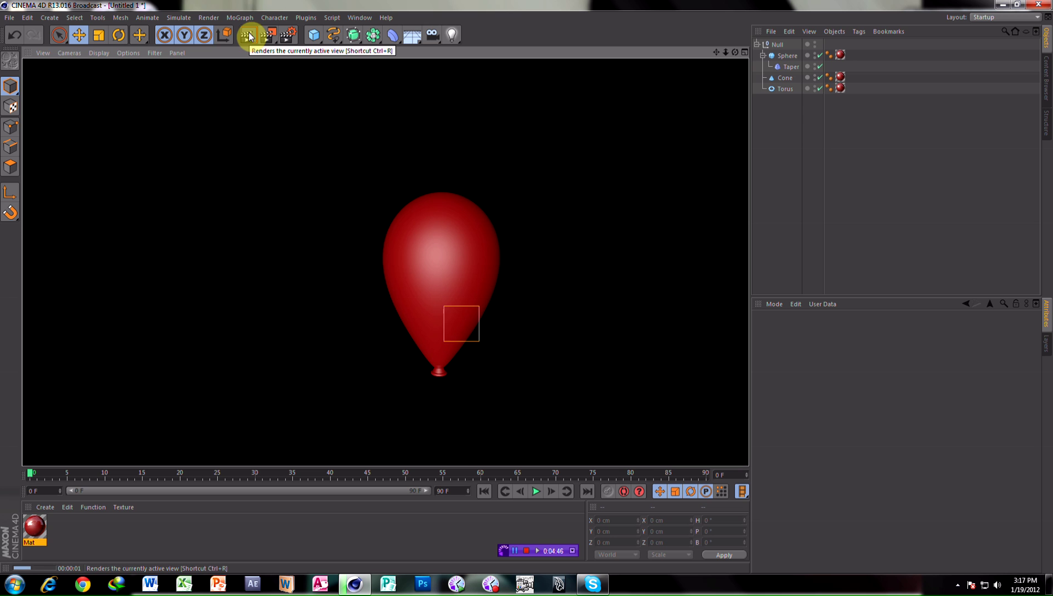
{"action": "left_click", "coordinate": [328, 115]}
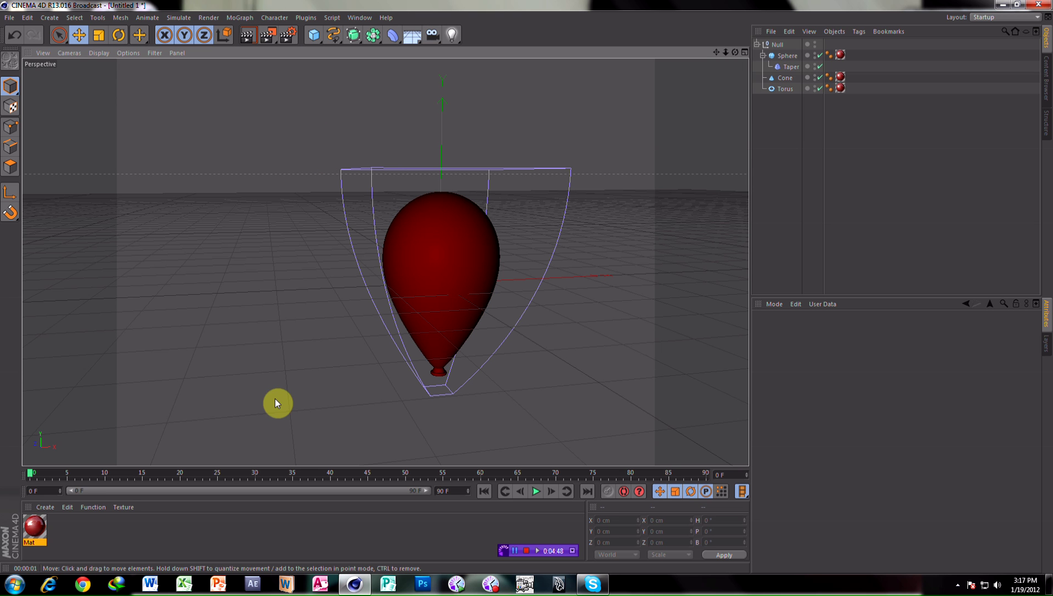
- Create a new material, Mat.1, with an orange reflection colour
{"action": "left_click", "coordinate": [44, 508]}
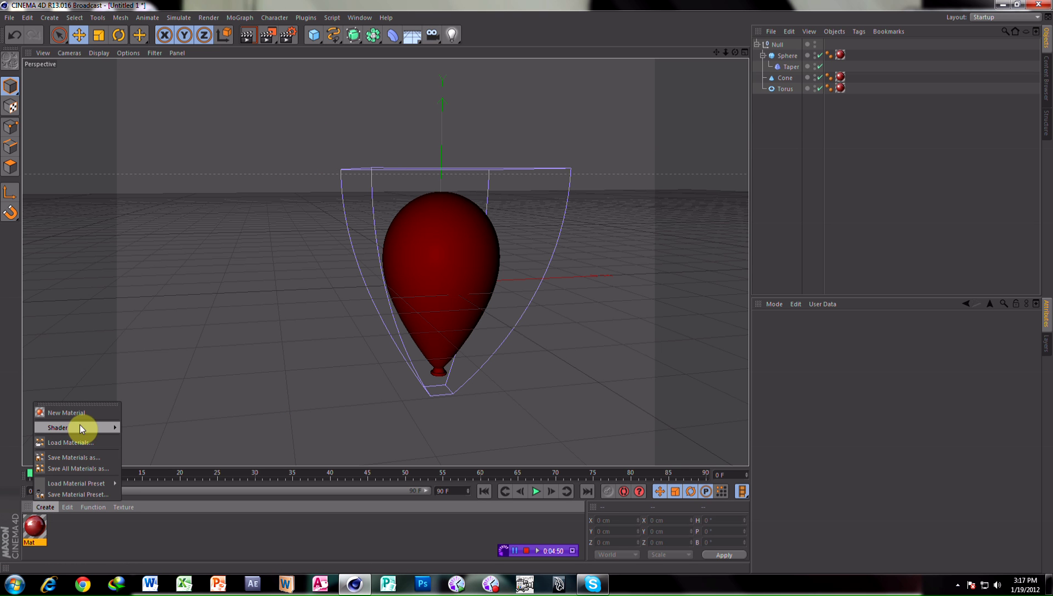
{"action": "left_click", "coordinate": [80, 414]}
{"action": "double_click", "coordinate": [34, 530]}
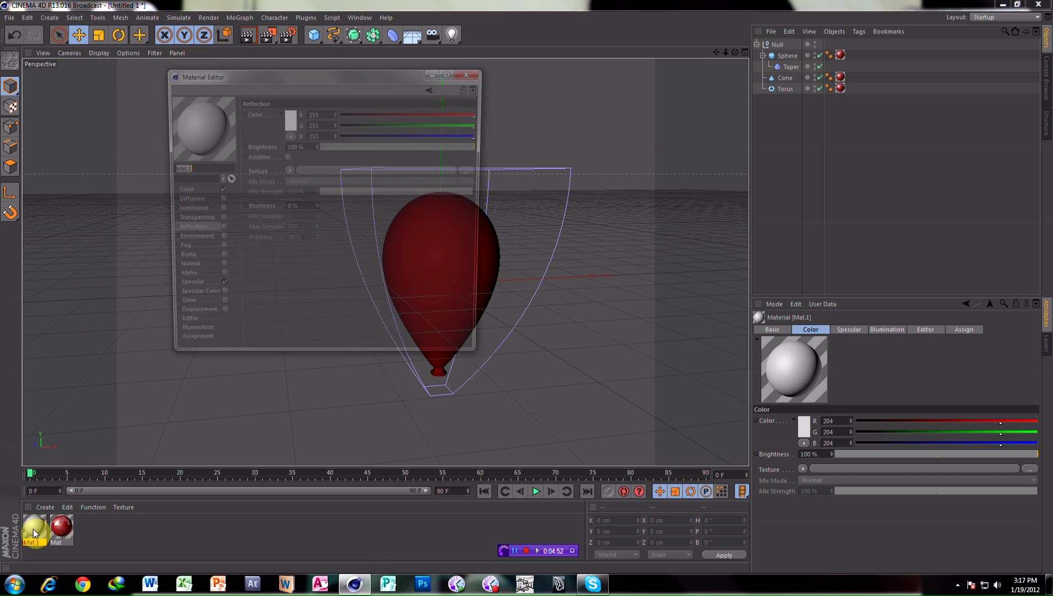
{"action": "left_click", "coordinate": [291, 115]}
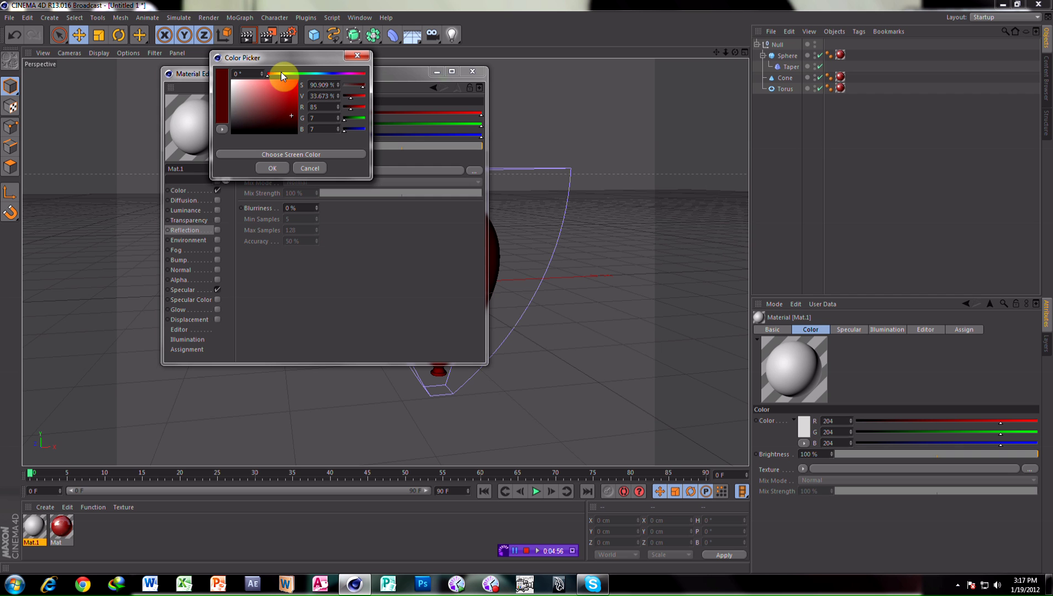
{"action": "mouse_move", "coordinate": [281, 71]}
{"action": "left_mouse_down"}
{"action": "mouse_move", "coordinate": [277, 98]}
{"action": "mouse_move", "coordinate": [290, 87]}
{"action": "left_mouse_up"}
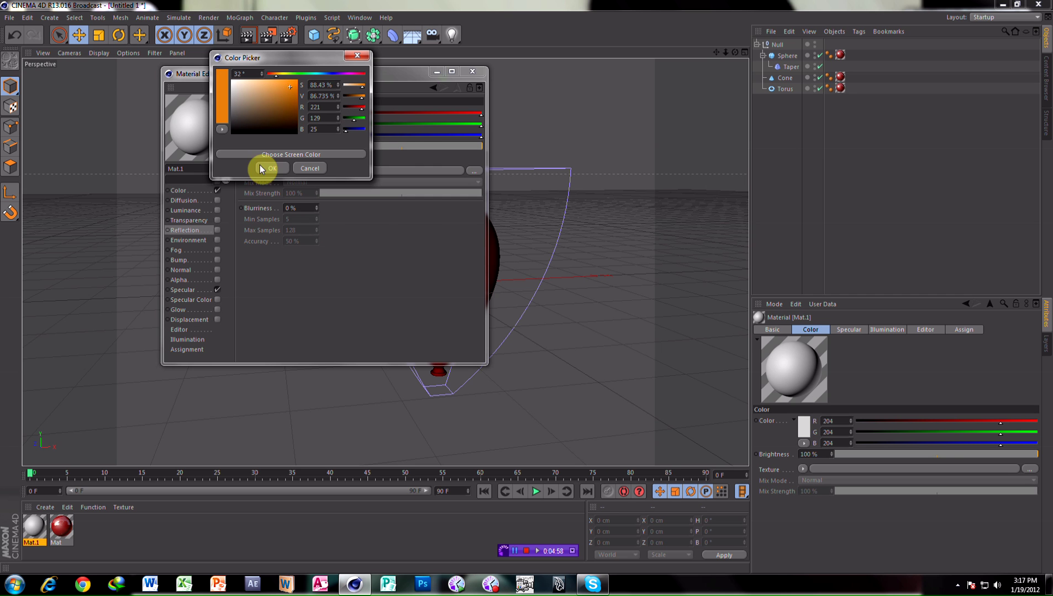
{"action": "left_click", "coordinate": [265, 168]}
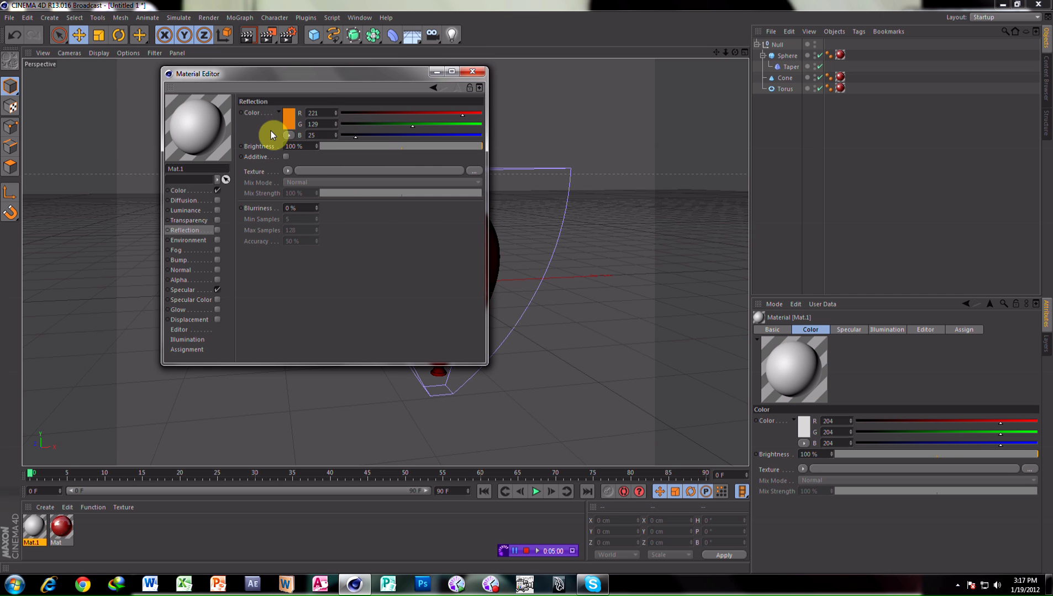
- Set Mat.1's colour to red-orange 202, 73, 30 and add a Floor object
{"action": "left_click", "coordinate": [188, 190]}
{"action": "left_click", "coordinate": [289, 118]}
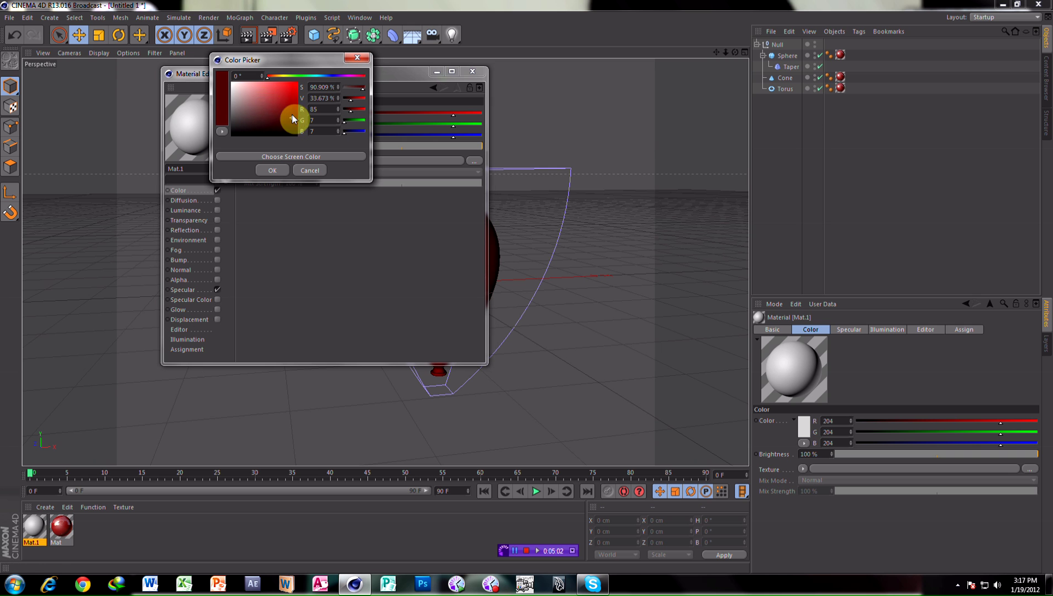
{"action": "left_click_drag", "start_coordinate": [275, 83], "coordinate": [289, 97]}
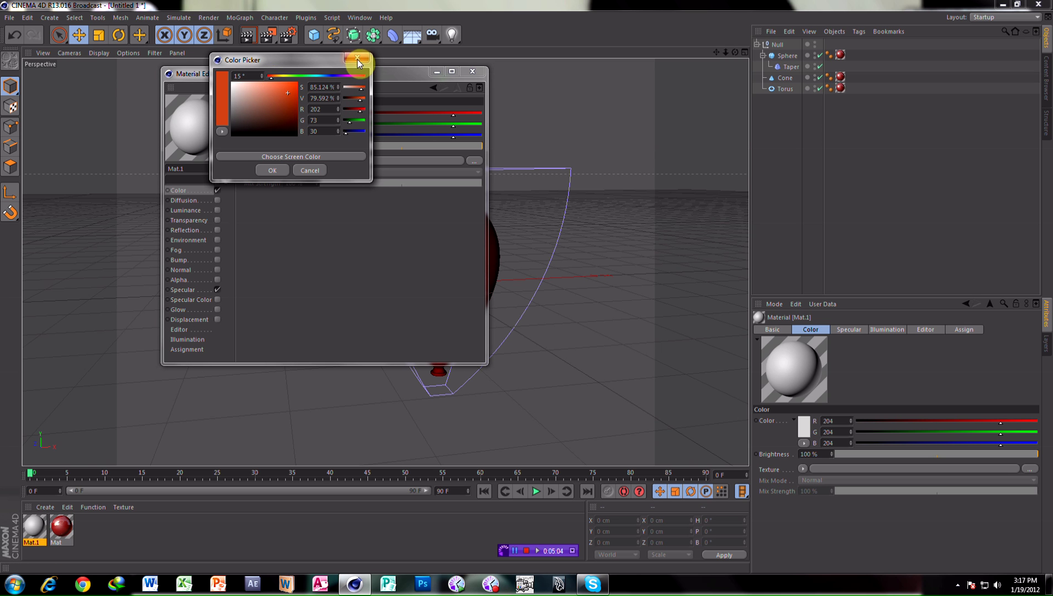
{"action": "left_click", "coordinate": [273, 170]}
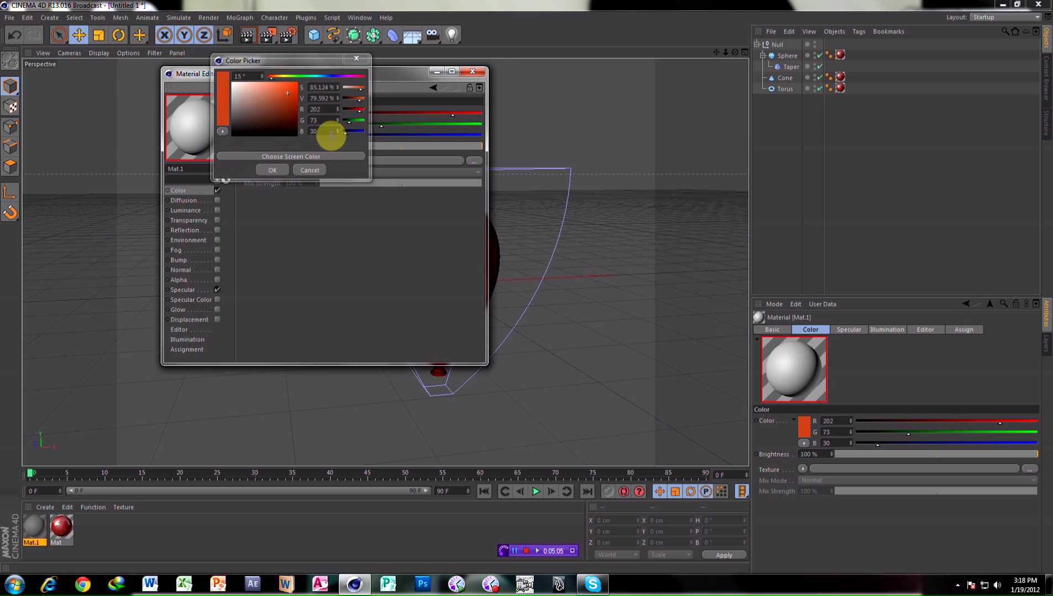
{"action": "left_click", "coordinate": [472, 71]}
{"action": "left_click_drag", "start_coordinate": [402, 38], "coordinate": [440, 45]}
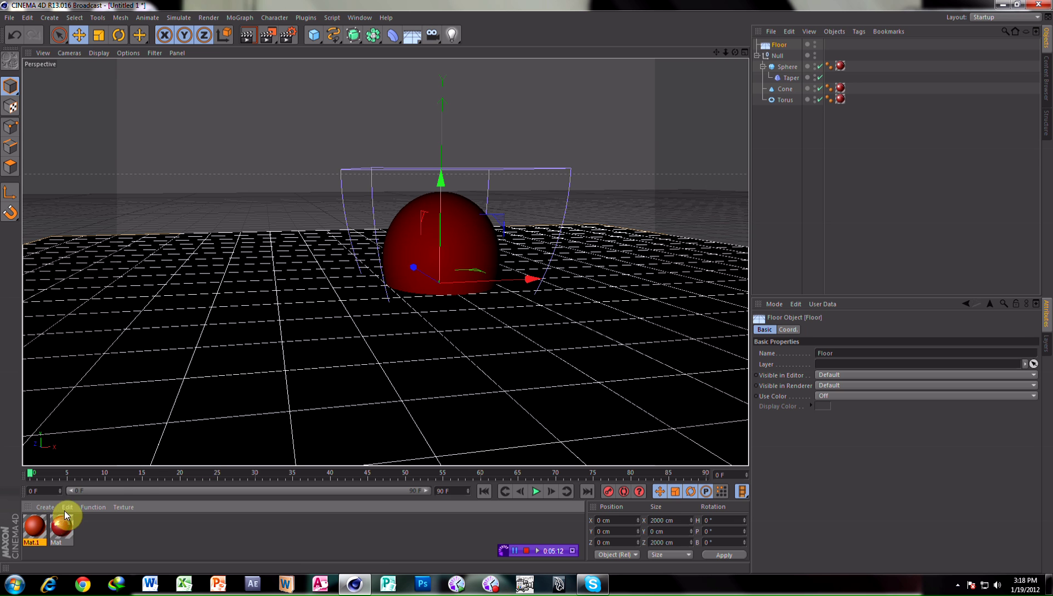
- Put the red-orange Mat.1 on the Floor, raise the balloon Null to about Y 226.443 cm, and collapse it
{"action": "left_click_drag", "start_coordinate": [39, 528], "coordinate": [781, 45]}
{"action": "left_click", "coordinate": [779, 57]}
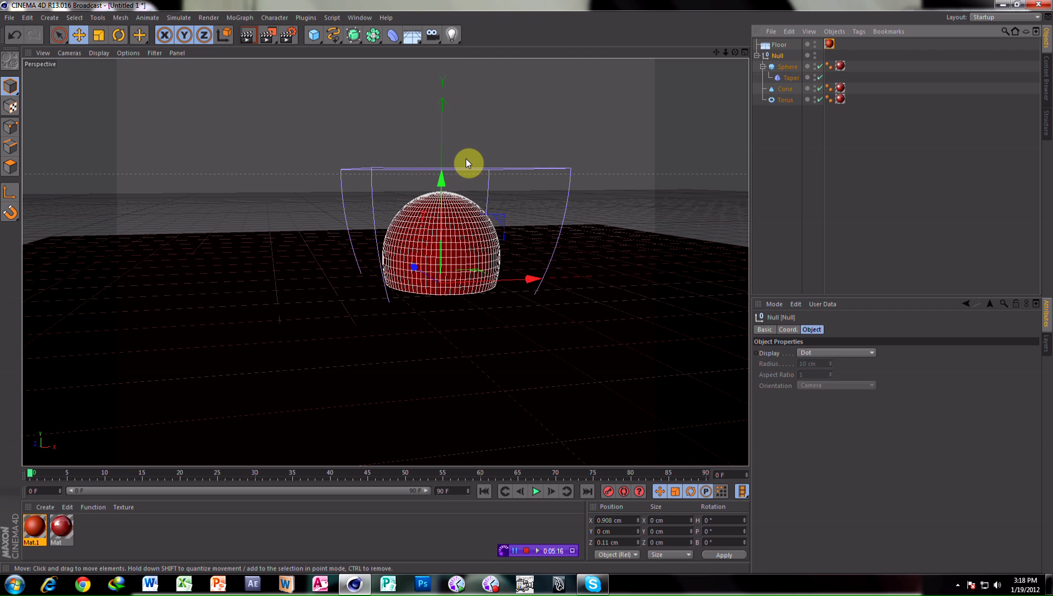
{"action": "left_click_drag", "start_coordinate": [440, 180], "coordinate": [459, 69]}
{"action": "left_click_drag", "start_coordinate": [441, 226], "coordinate": [439, 223]}
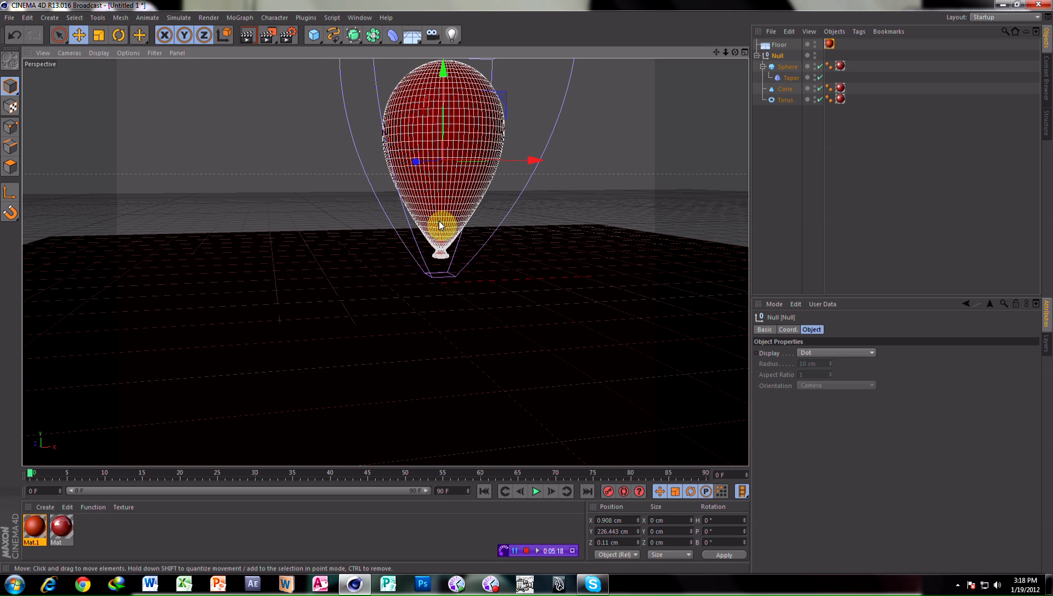
{"action": "scroll", "coordinate": [440, 313], "scroll_direction": "down", "scroll_amount": 3}
{"action": "scroll", "coordinate": [453, 267], "scroll_direction": "down", "scroll_amount": 2}
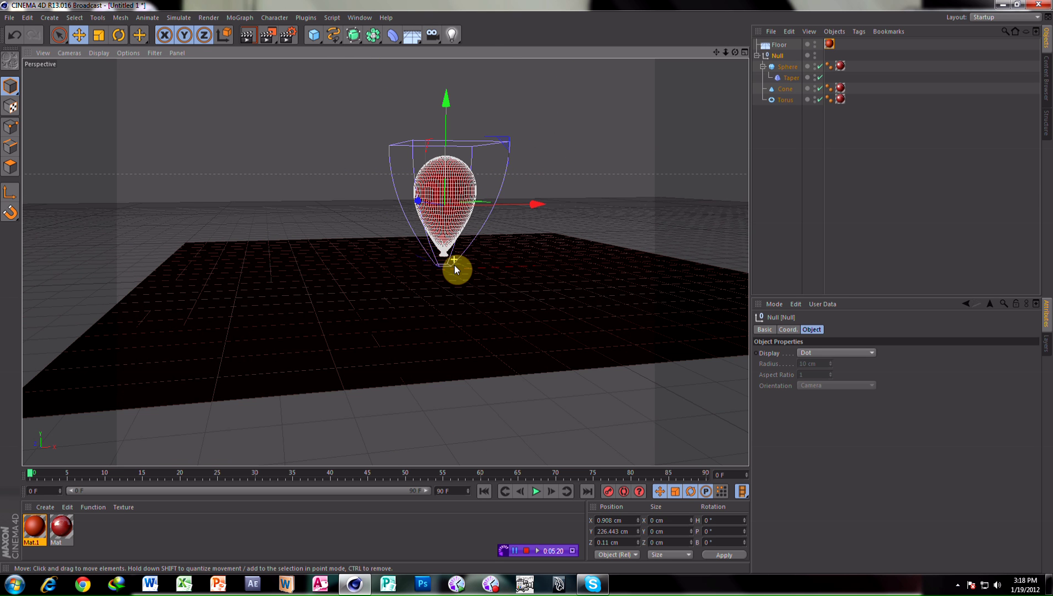
{"action": "left_click", "coordinate": [756, 55]}
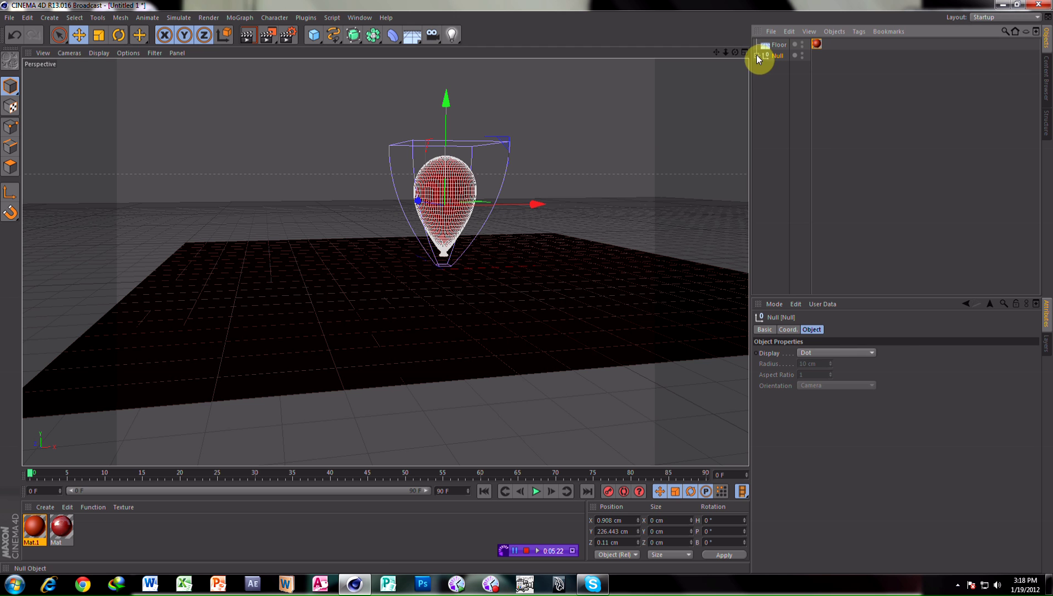
{"action": "key", "text": "ctrl+d"}
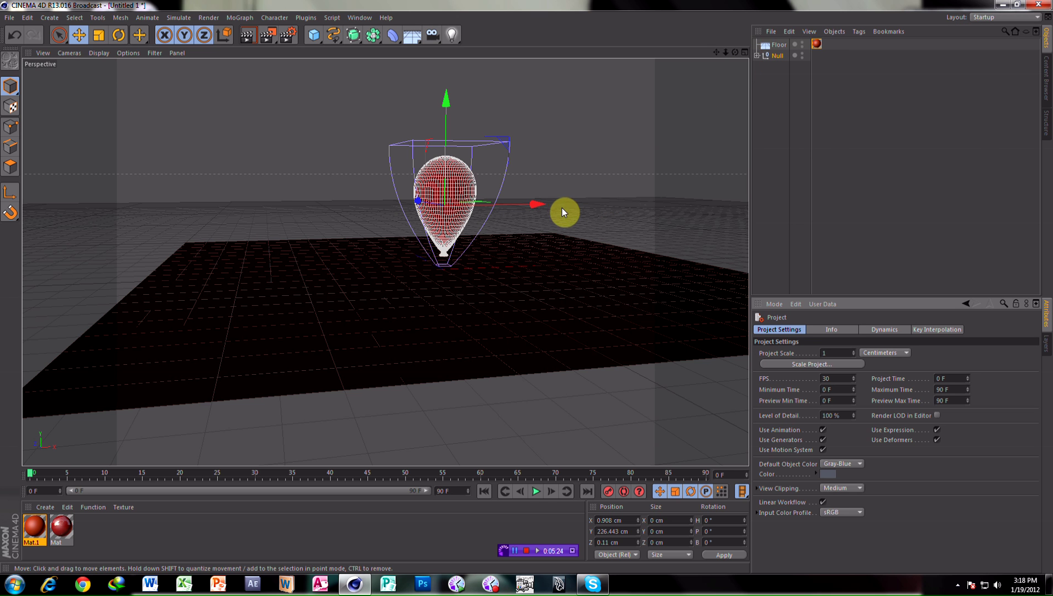
- Shift the balloon left, duplicate it twice, and shrink Null.2 and Null.1 (to 82.982%)
{"action": "left_click_drag", "start_coordinate": [535, 205], "coordinate": [654, 181]}
{"action": "key", "text": "ctrl+d"}
{"action": "key", "text": "ctrl+d"}
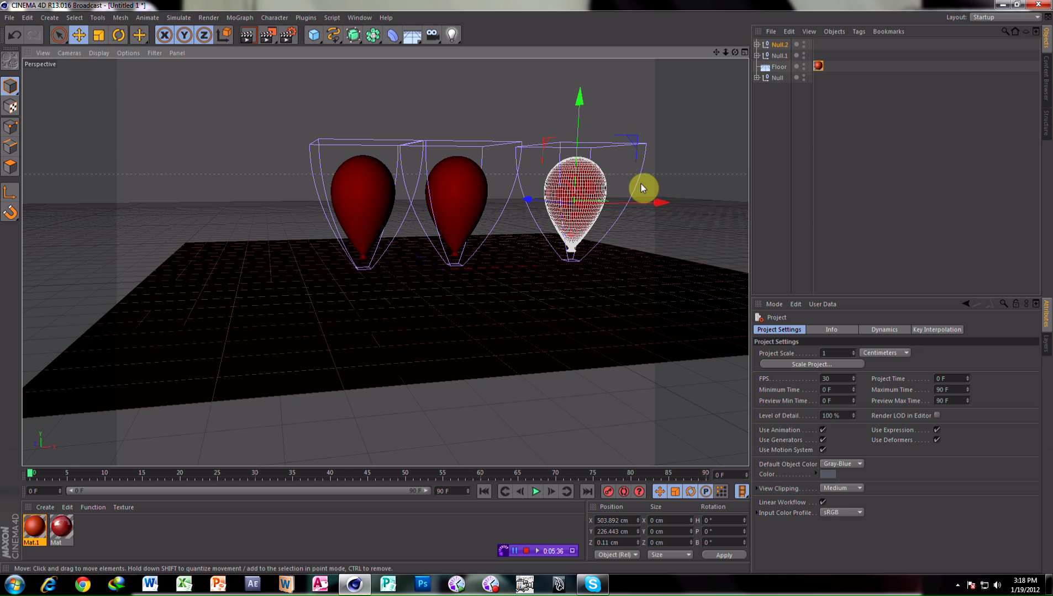
{"action": "left_click", "coordinate": [100, 35]}
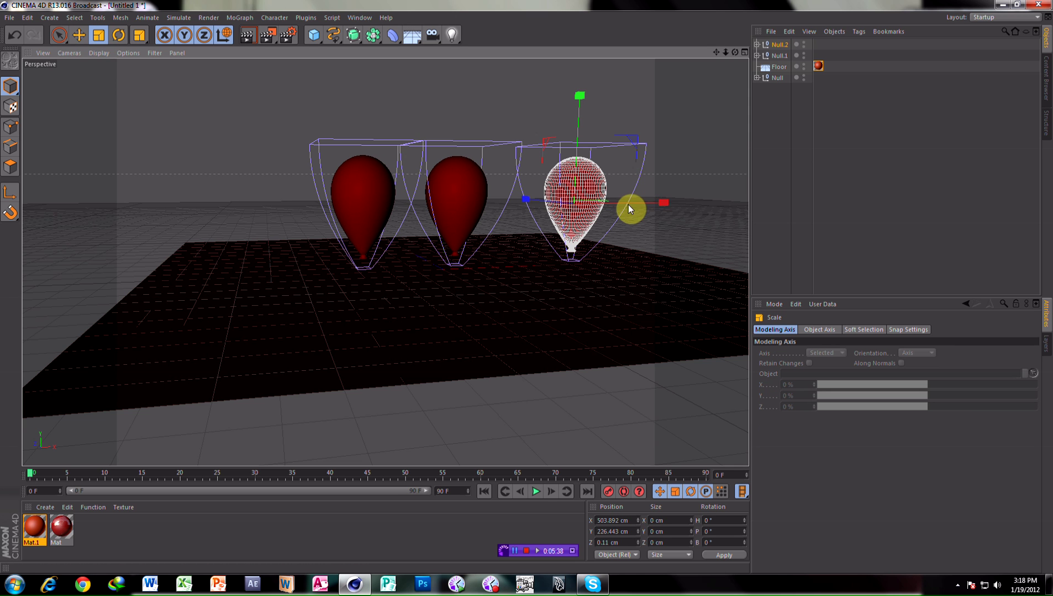
{"action": "left_click_drag", "start_coordinate": [661, 203], "coordinate": [617, 205]}
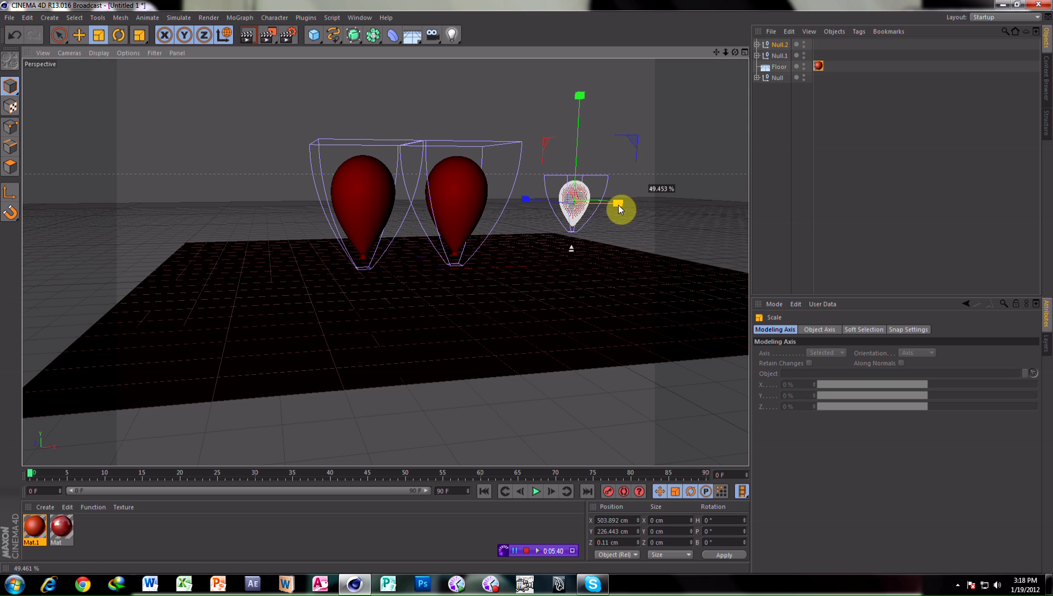
{"action": "left_click", "coordinate": [779, 55]}
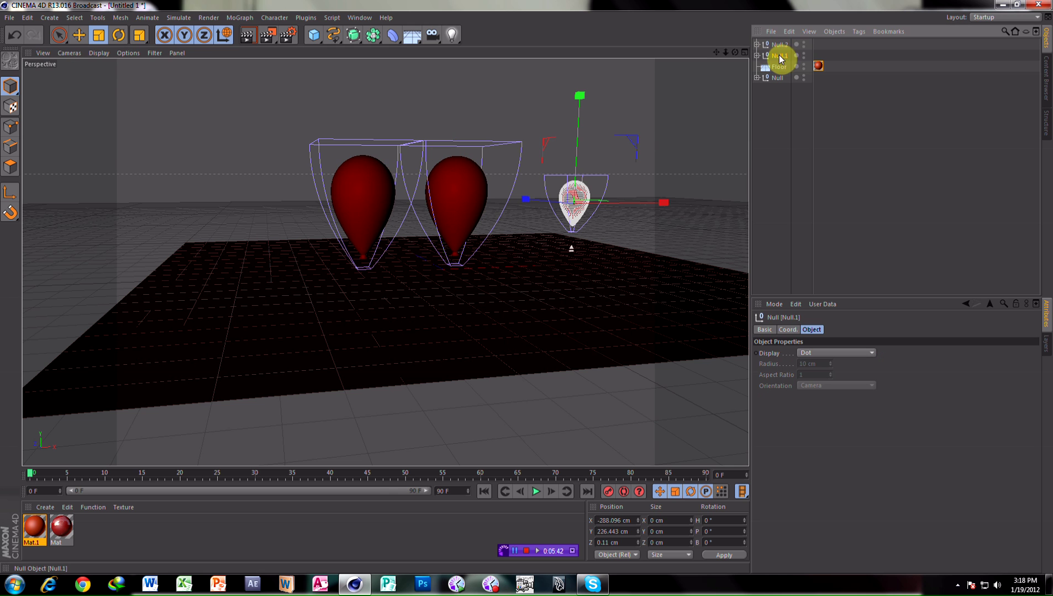
{"action": "left_click_drag", "start_coordinate": [462, 204], "coordinate": [446, 215]}
{"action": "left_click", "coordinate": [554, 131]}
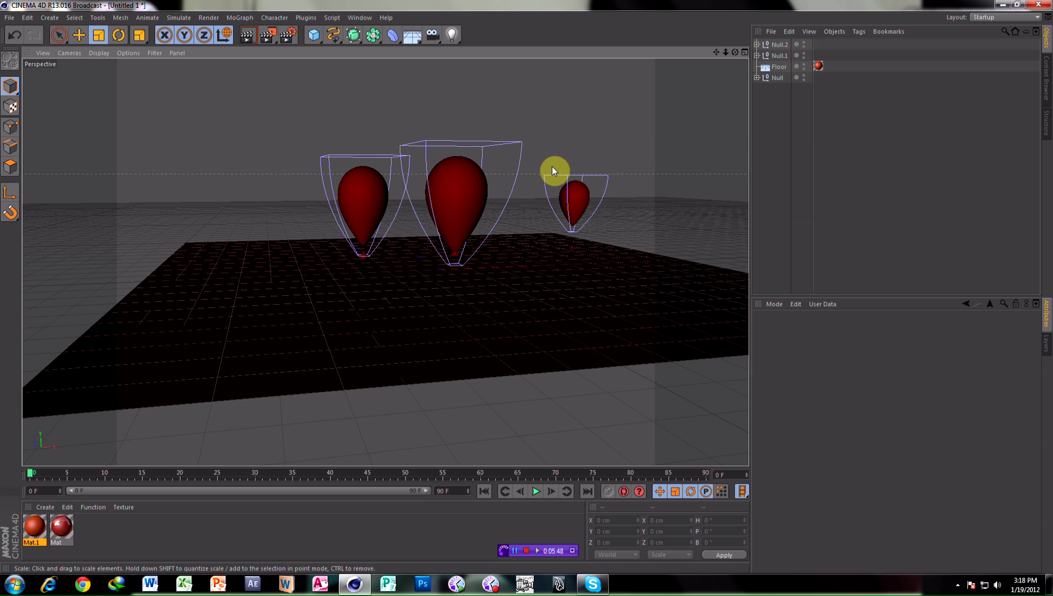
{"action": "left_click", "coordinate": [247, 35]}
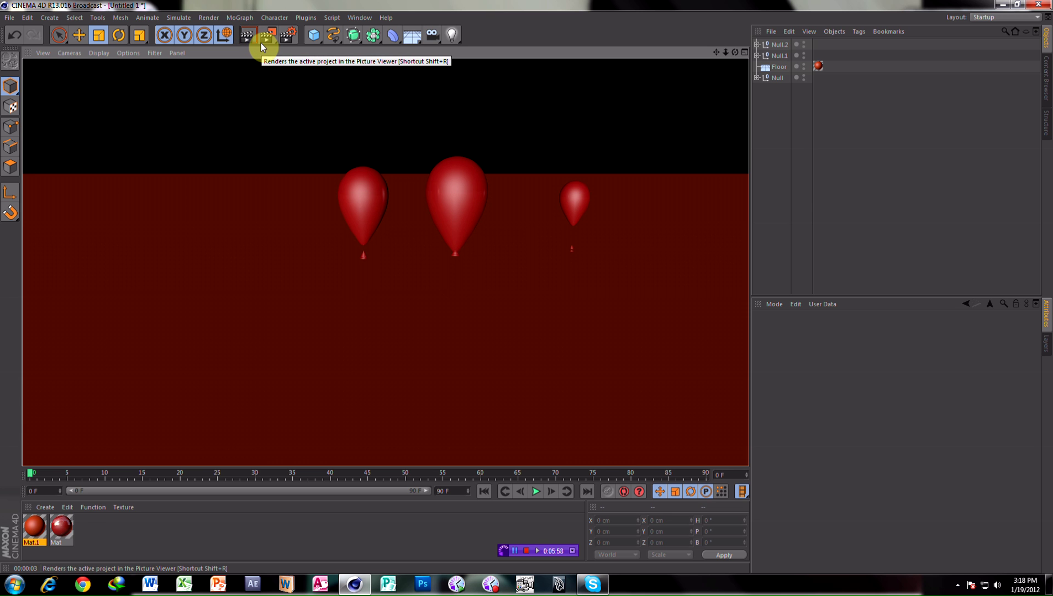
- Delete the Null.2 and Null.1 balloon copies and render the remaining balloon in the viewport
{"action": "left_click", "coordinate": [300, 126]}
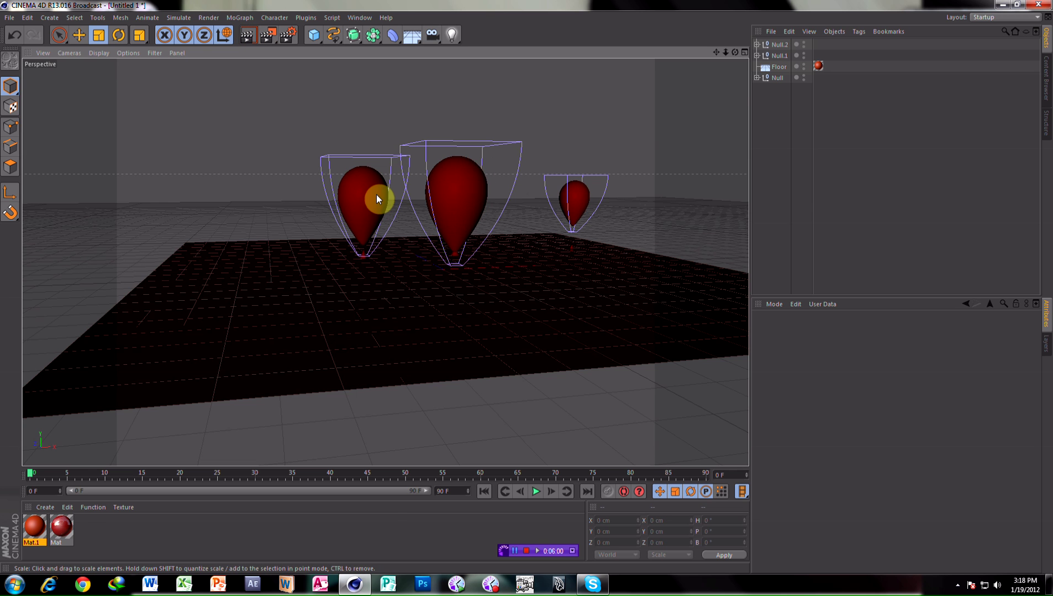
{"action": "left_click", "coordinate": [784, 43]}
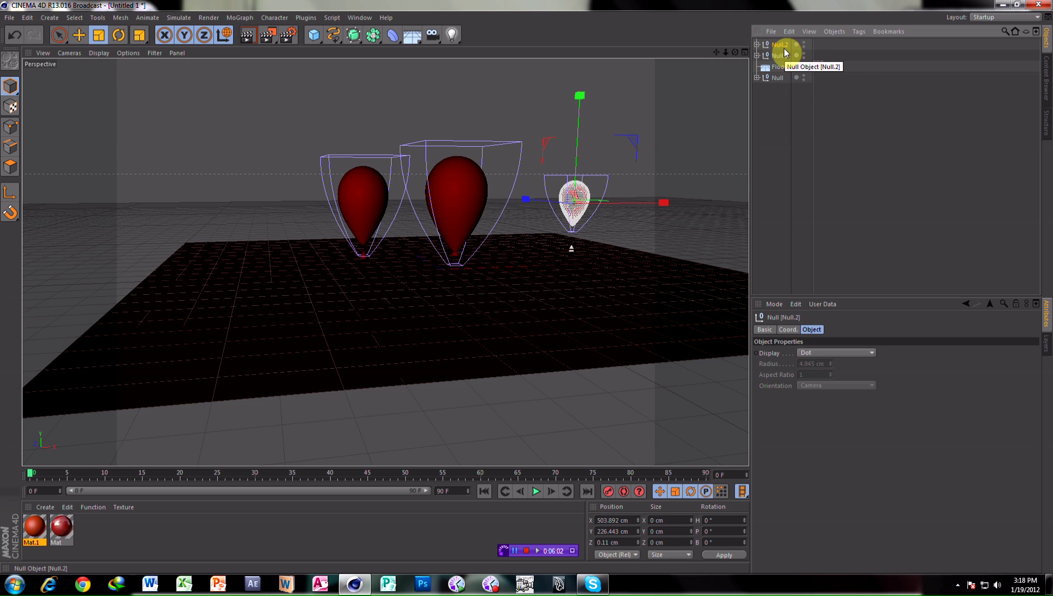
{"action": "key", "text": "Delete"}
{"action": "left_click", "coordinate": [784, 44]}
{"action": "key", "text": "Delete"}
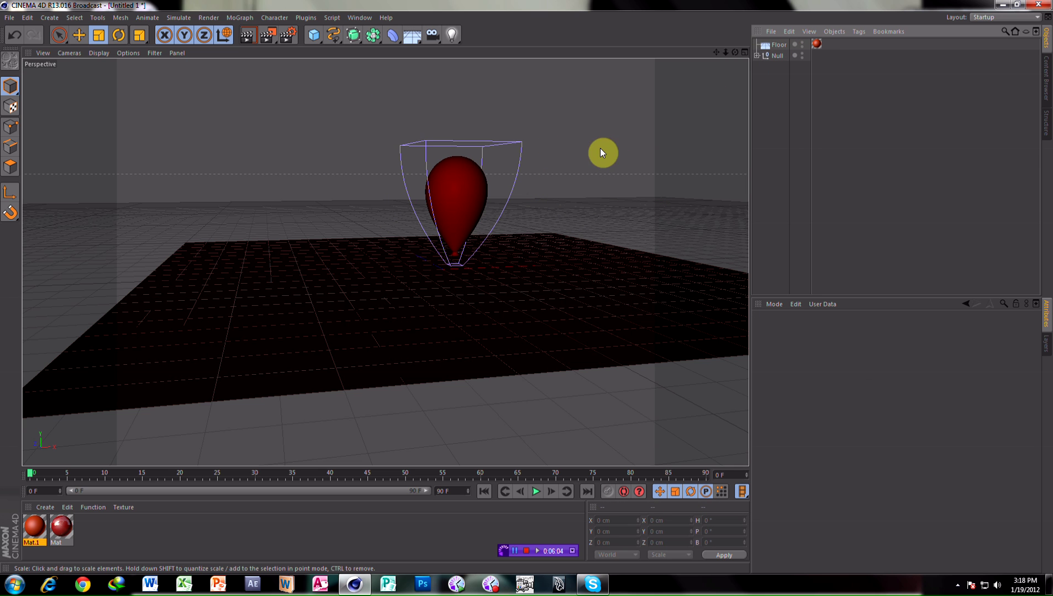
{"action": "left_click", "coordinate": [250, 36]}
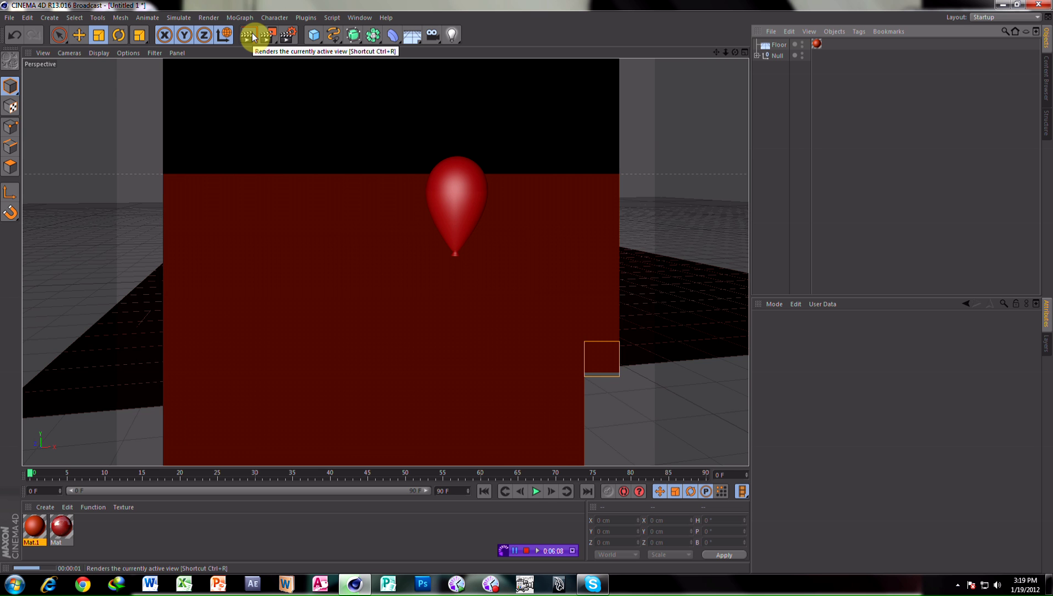